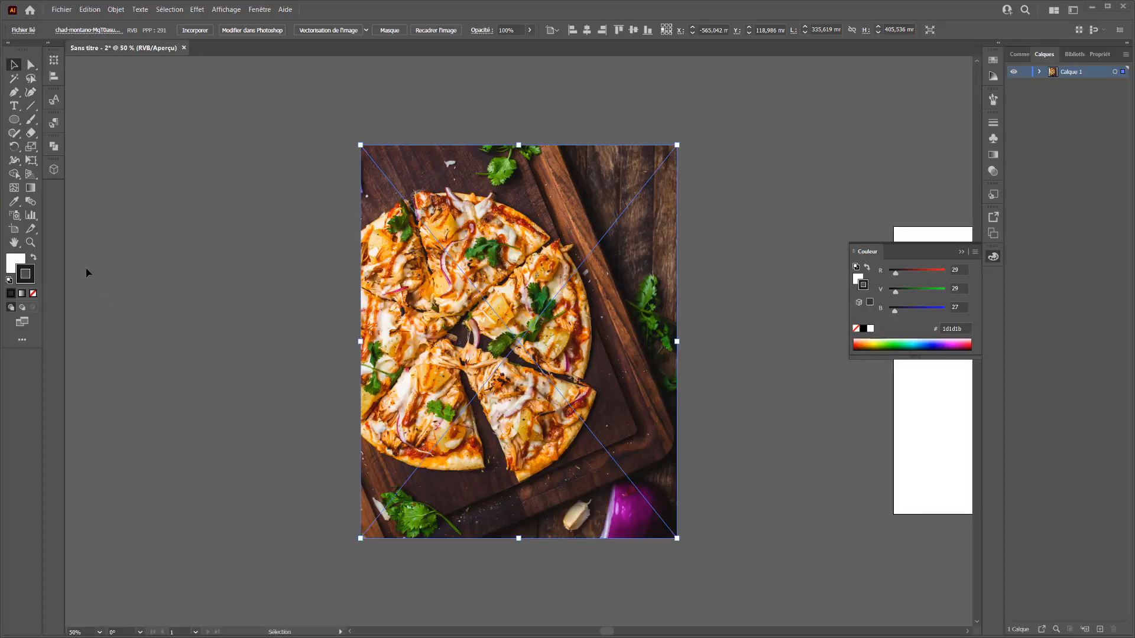
Draw a white rounded square about 159 mm wide, with corner radii of about 31 mm, over the upper part of the pizza photo.
click(14, 119)
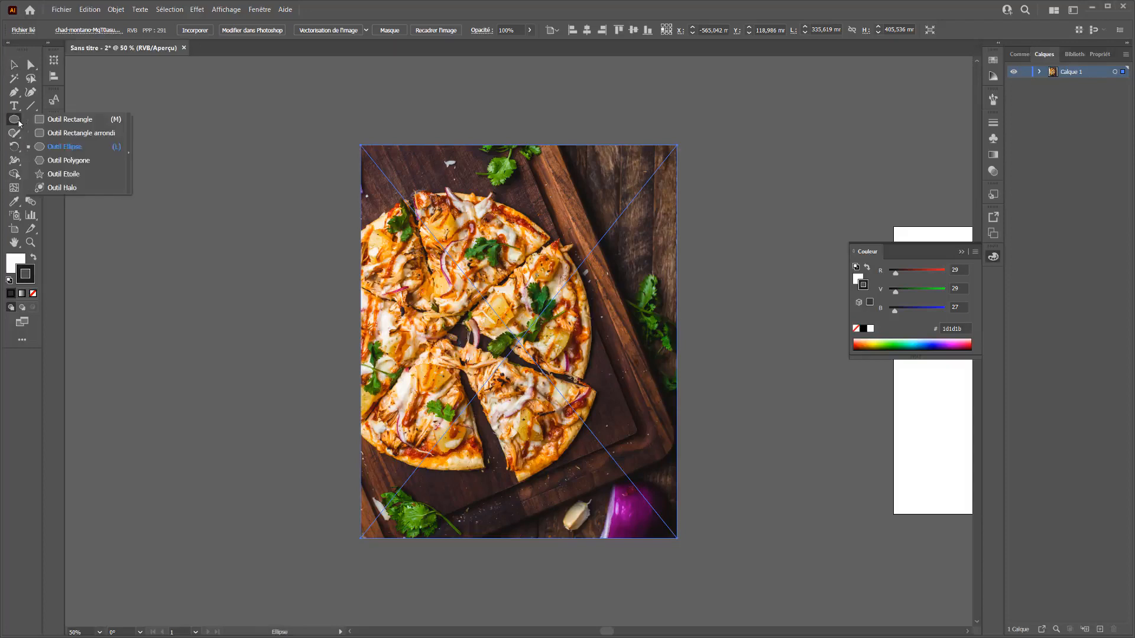
click(53, 121)
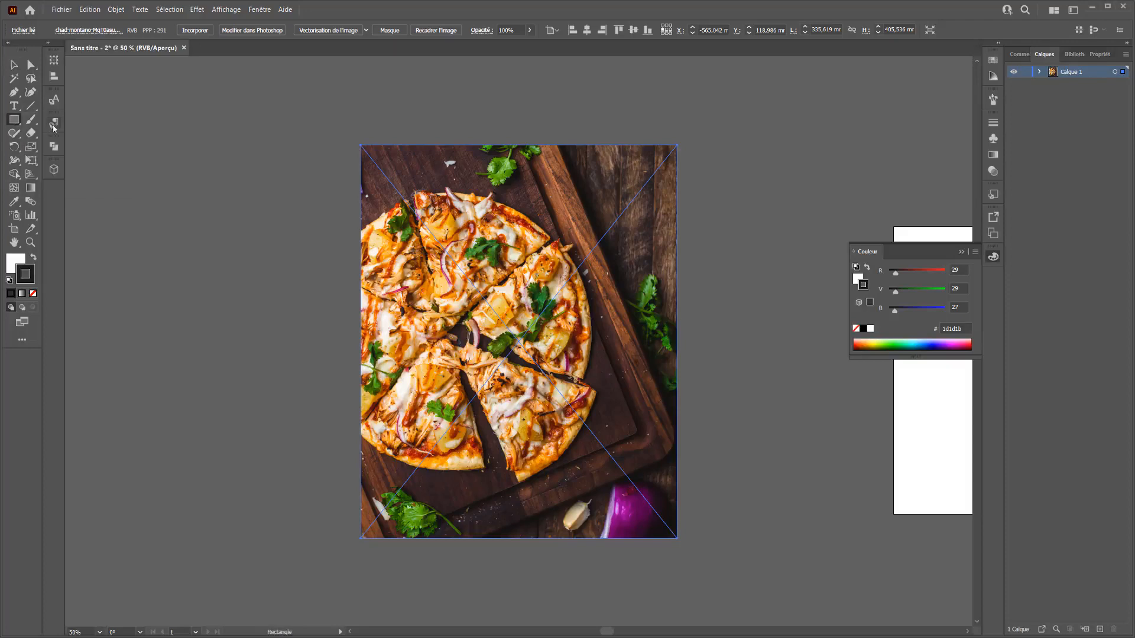
mouse_move(411, 227)
mouse_down()
mouse_move(636, 461)
mouse_move(544, 331)
mouse_move(561, 380)
mouse_move(451, 292)
mouse_move(484, 333)
mouse_up()
key(ctrl+z)
key(v)
drag(481, 374, 447, 317)
click(348, 202)
click(417, 244)
Duplicate the rounded square and place the copy below the original, offset towards the right of the photo.
alt+drag(447, 276, 501, 423)
click(393, 391)
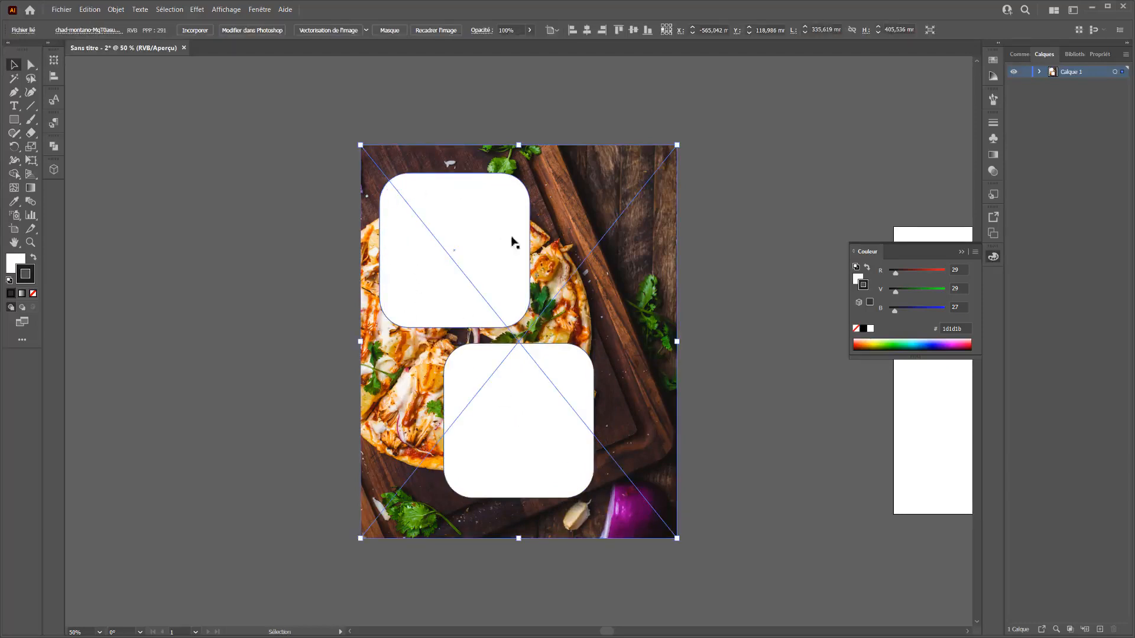
click(440, 255)
click(554, 420)
drag(478, 421, 479, 426)
Try to create a clipping mask from the photo and the two separate rounded squares.
drag(322, 188, 519, 421)
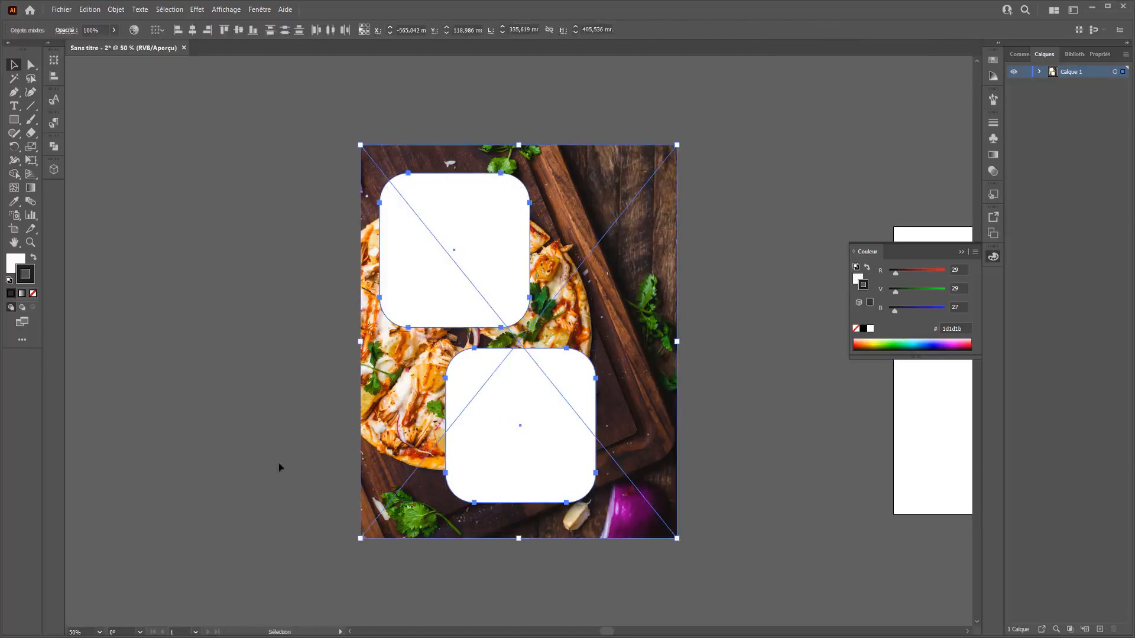
right_click(459, 266)
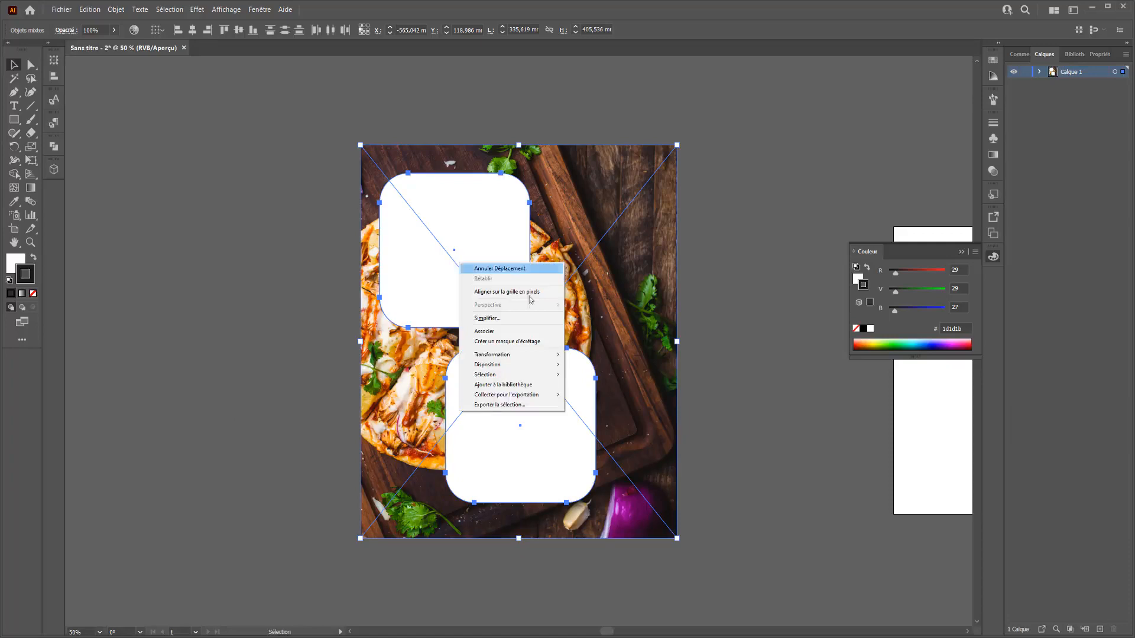
click(515, 342)
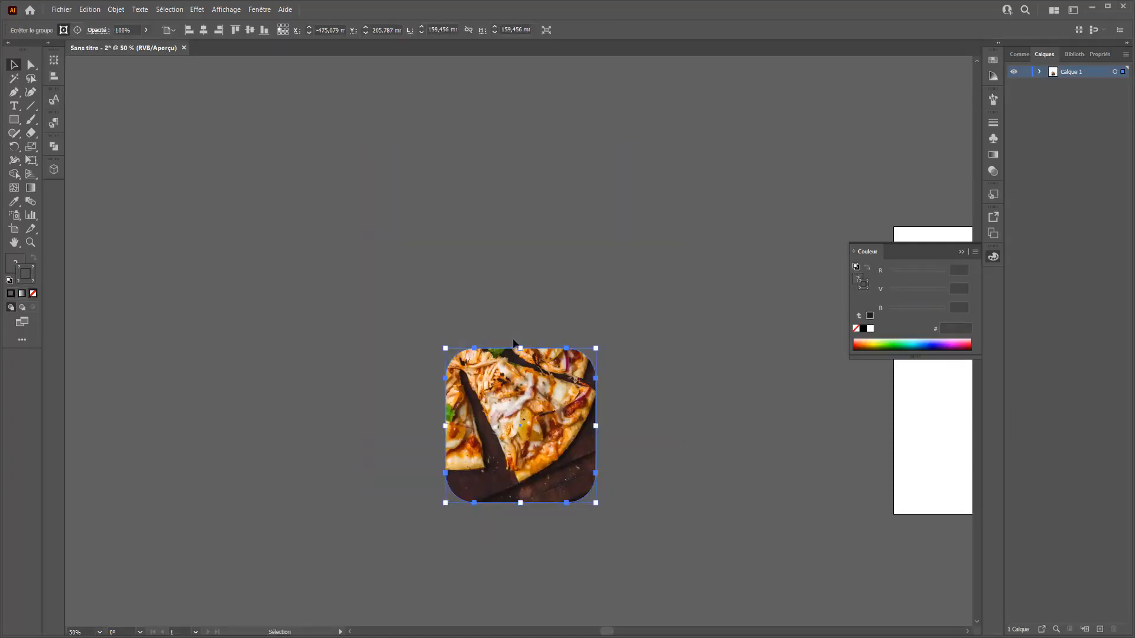
key(ctrl+z)
Select both rounded squares without the photo and open Pathfinder.
click(1040, 72)
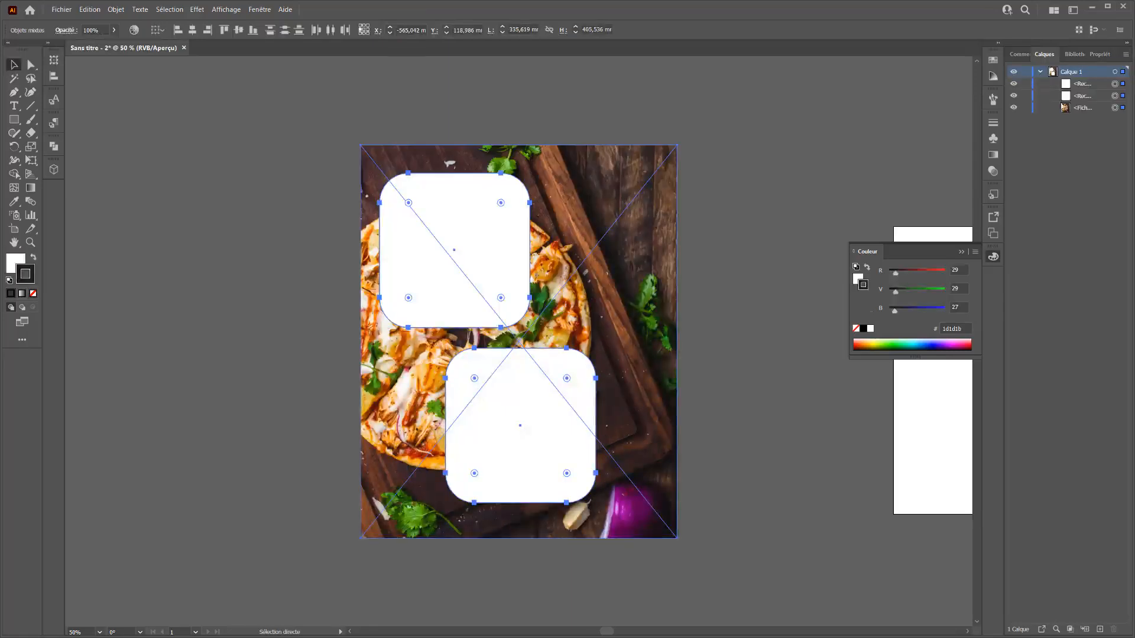
click(1115, 84)
shift+click(476, 285)
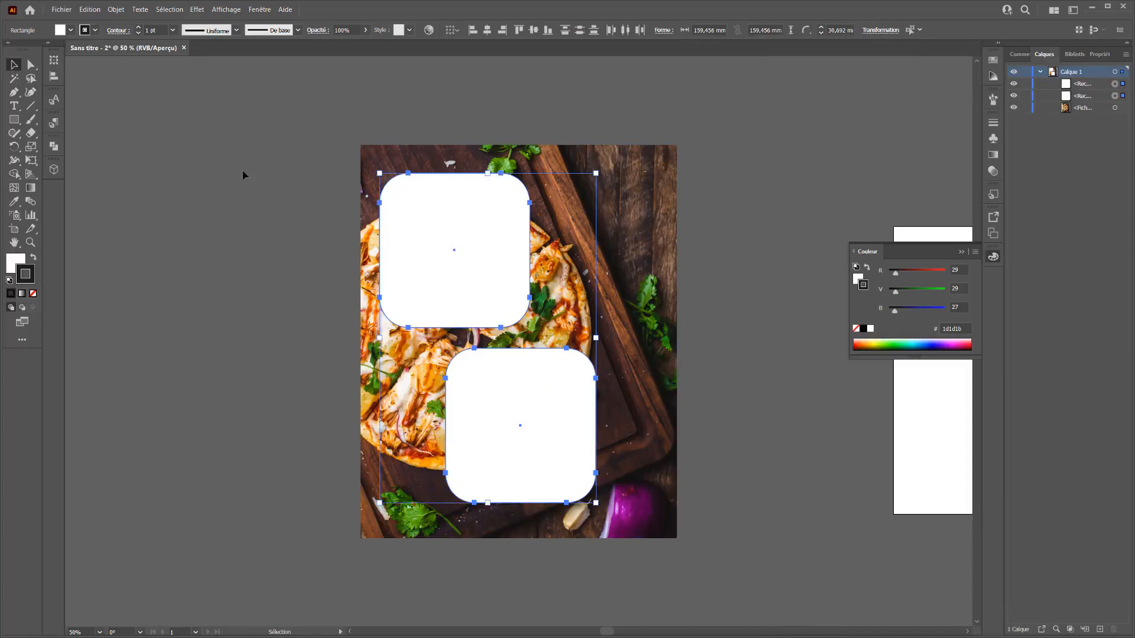
click(259, 10)
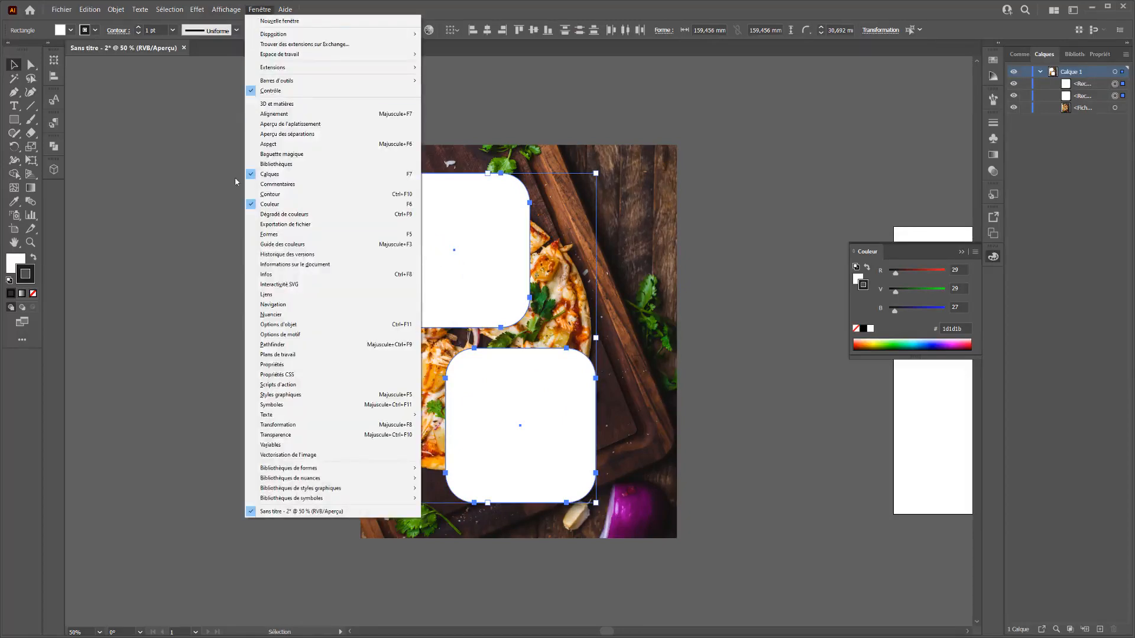
click(262, 346)
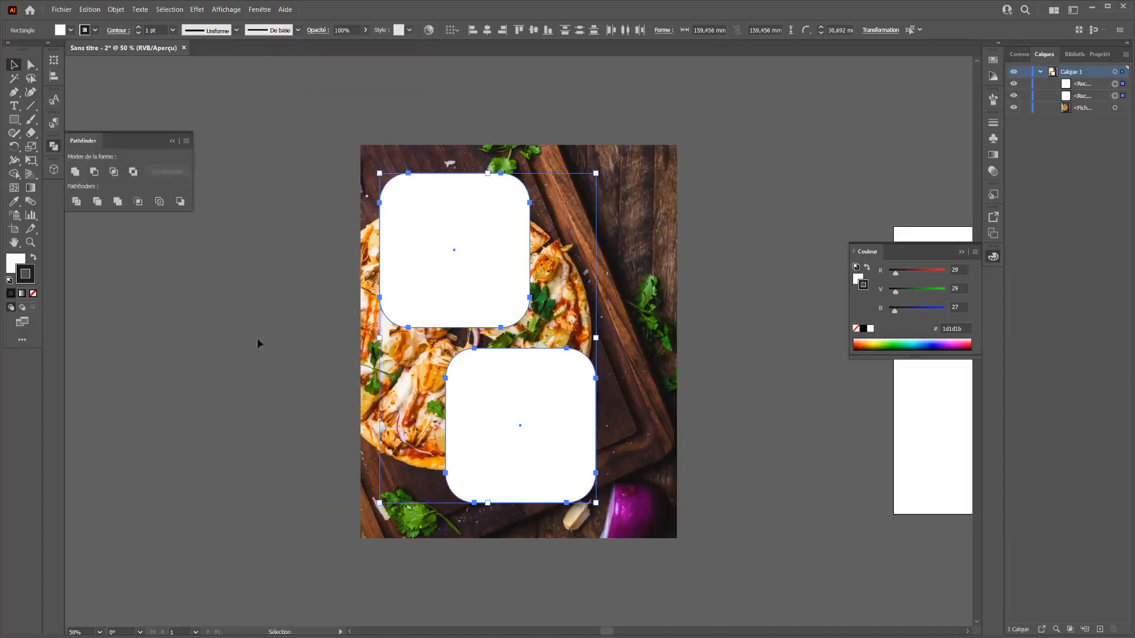
Unite the two rounded squares into an ordinary group with Pathfinder and select it together with the photo.
click(75, 172)
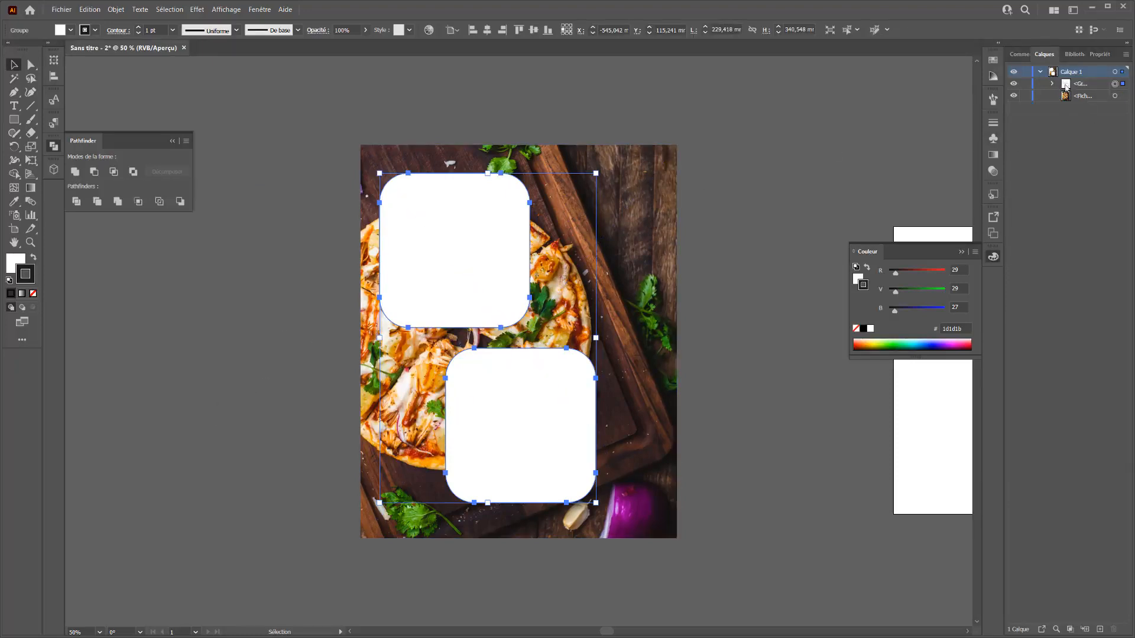
key(ctrl+a)
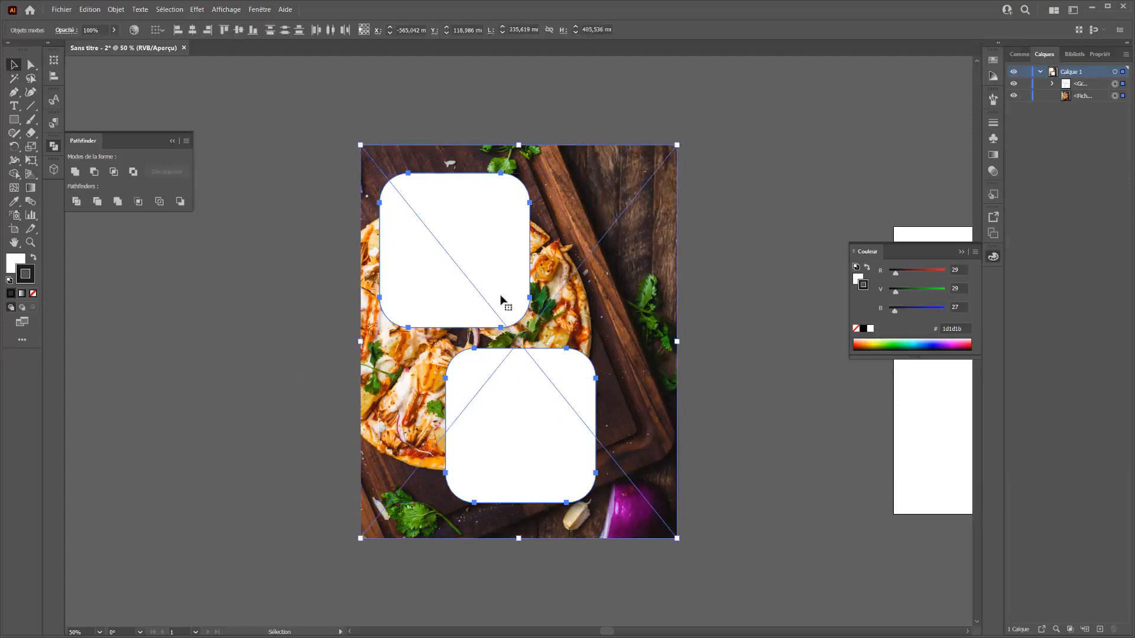
right_click(481, 242)
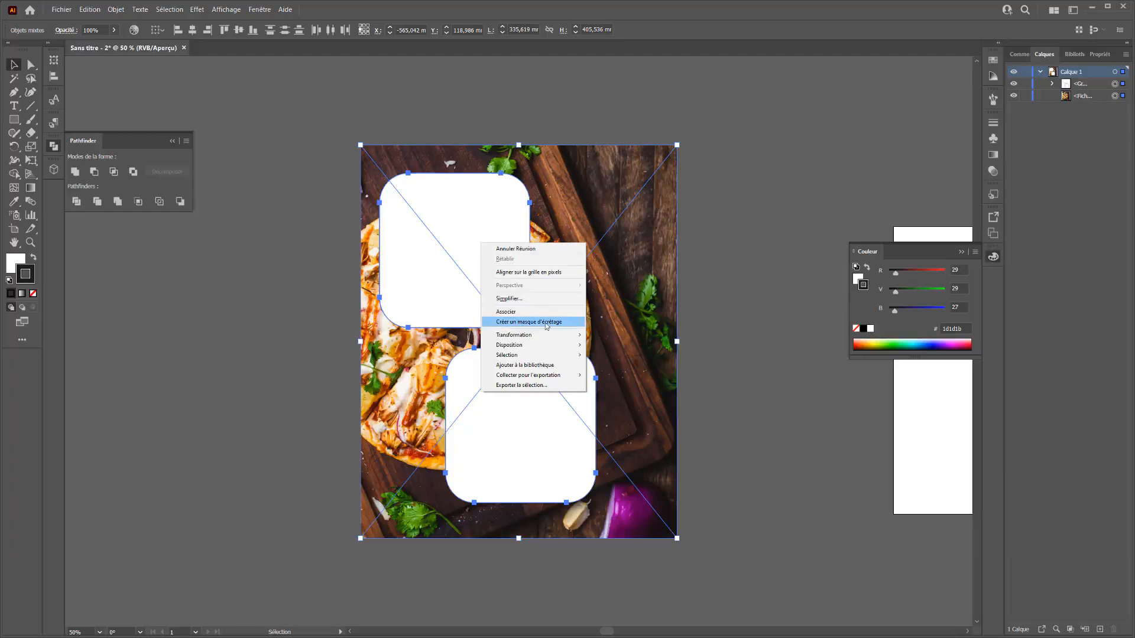
click(258, 299)
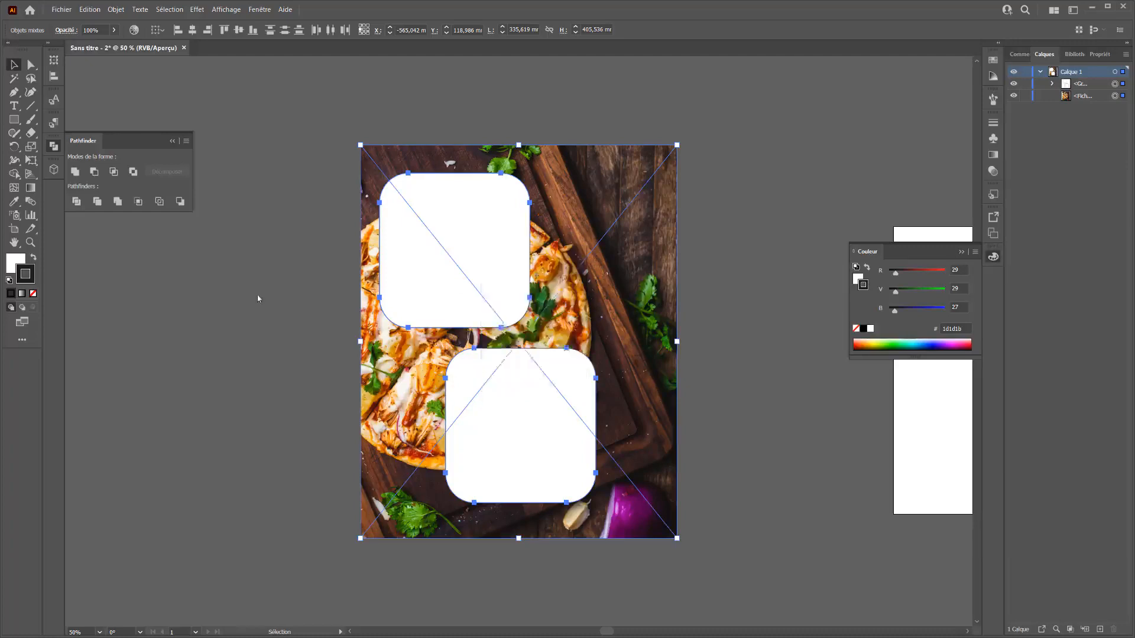
click(584, 235)
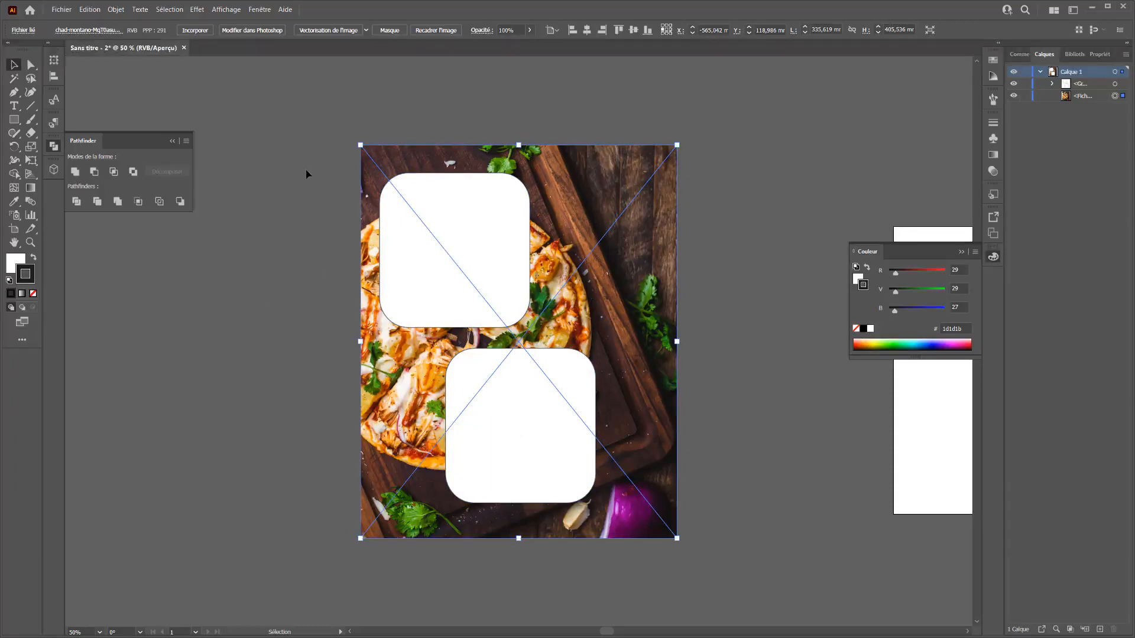
click(94, 10)
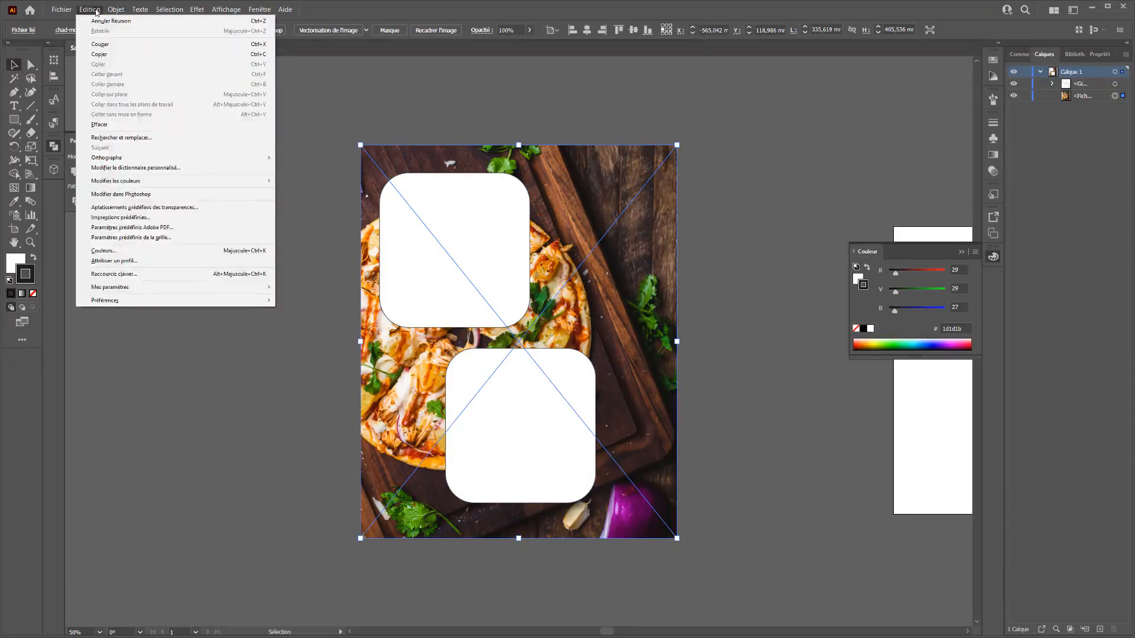
mouse_move(116, 10)
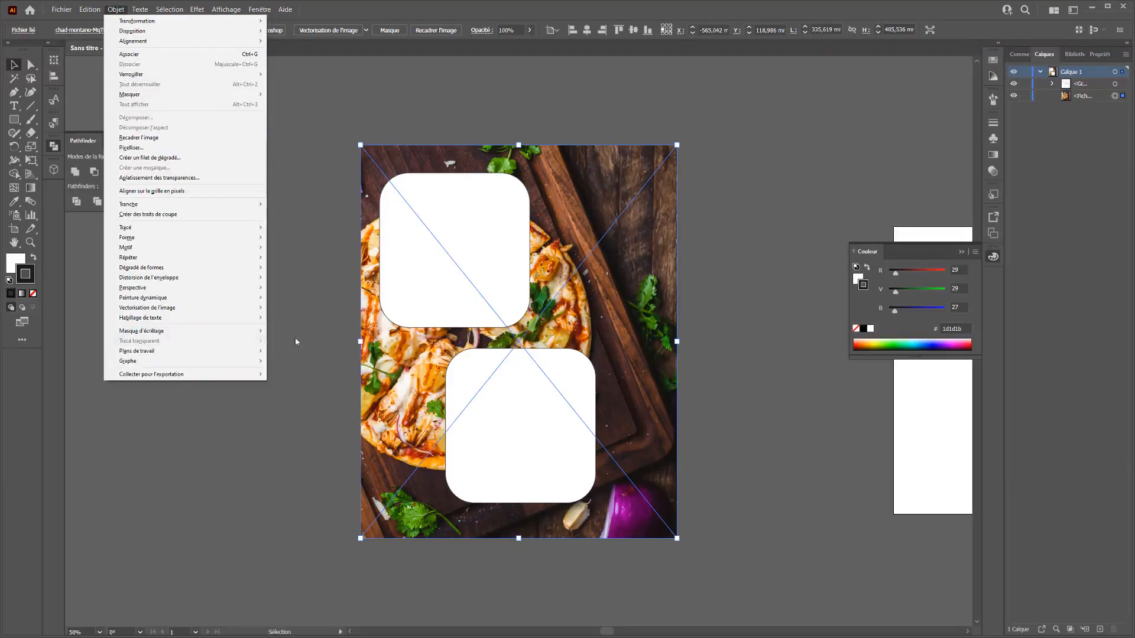
mouse_move(263, 332)
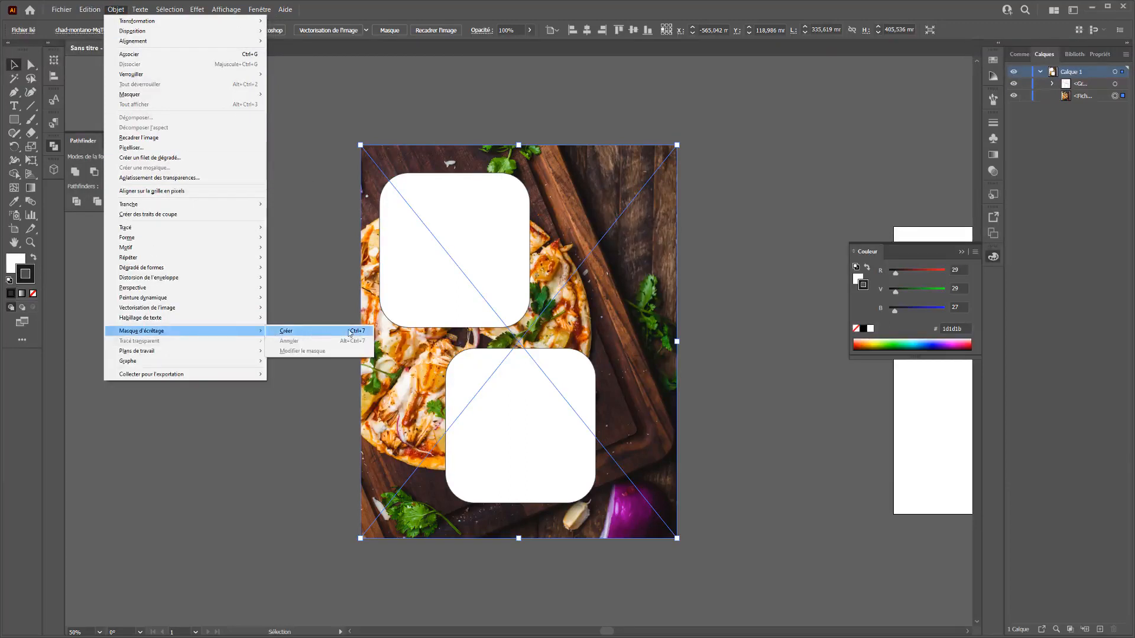
click(309, 157)
Try to clip the photo with the united group of rounded squares.
key(ctrl+a)
right_click(536, 373)
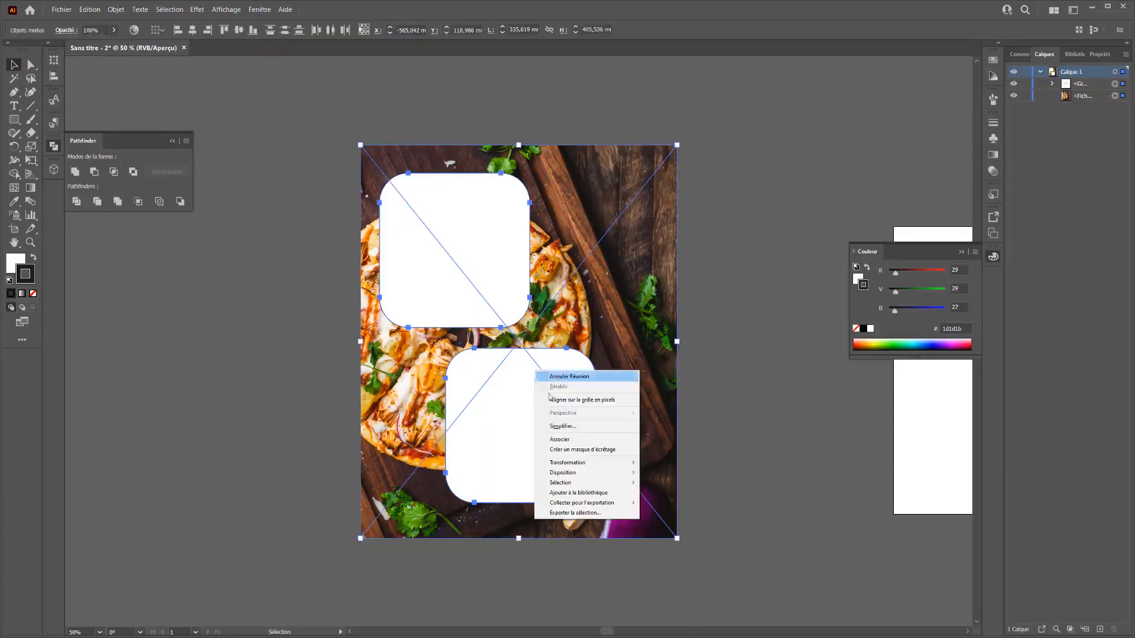
click(582, 449)
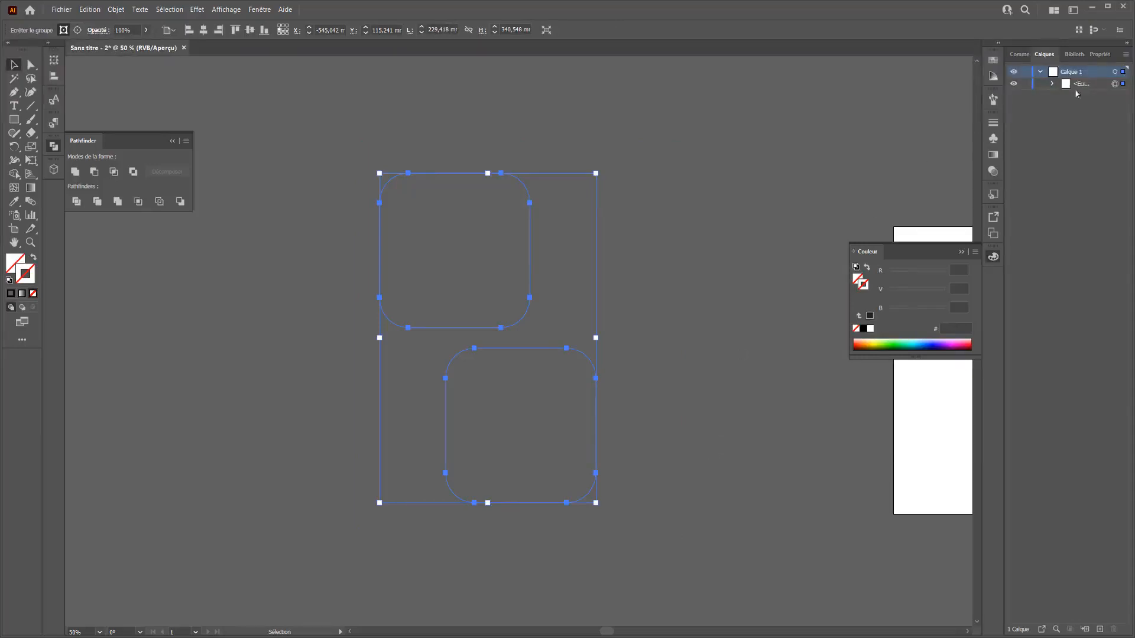
Expand the clipping group's contents in the layer list and undo the clipping mask.
click(1053, 84)
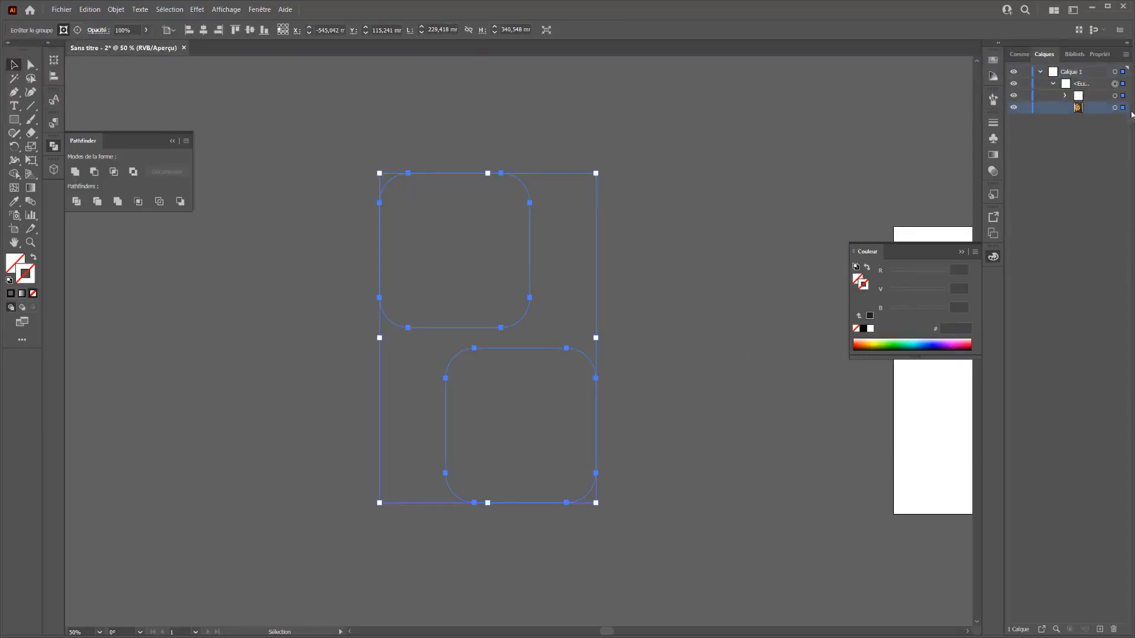
click(1064, 95)
click(1100, 108)
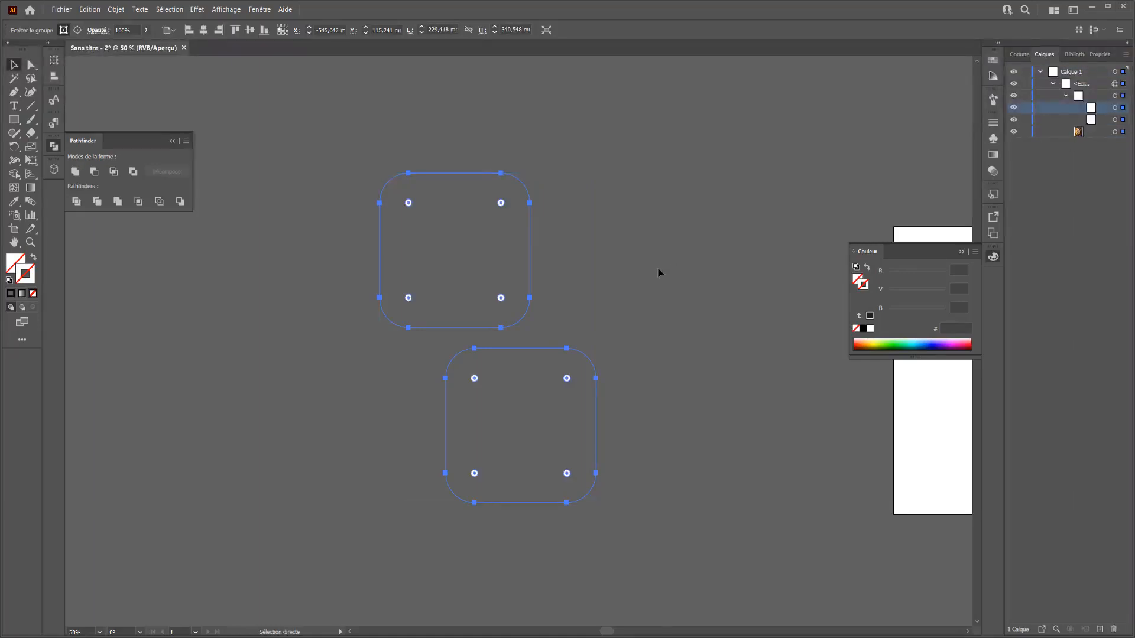
key(ctrl+z)
Try moving the united group over the photo, and undo back to the two separate rounded squares.
click(697, 312)
click(509, 273)
drag(500, 272, 463, 247)
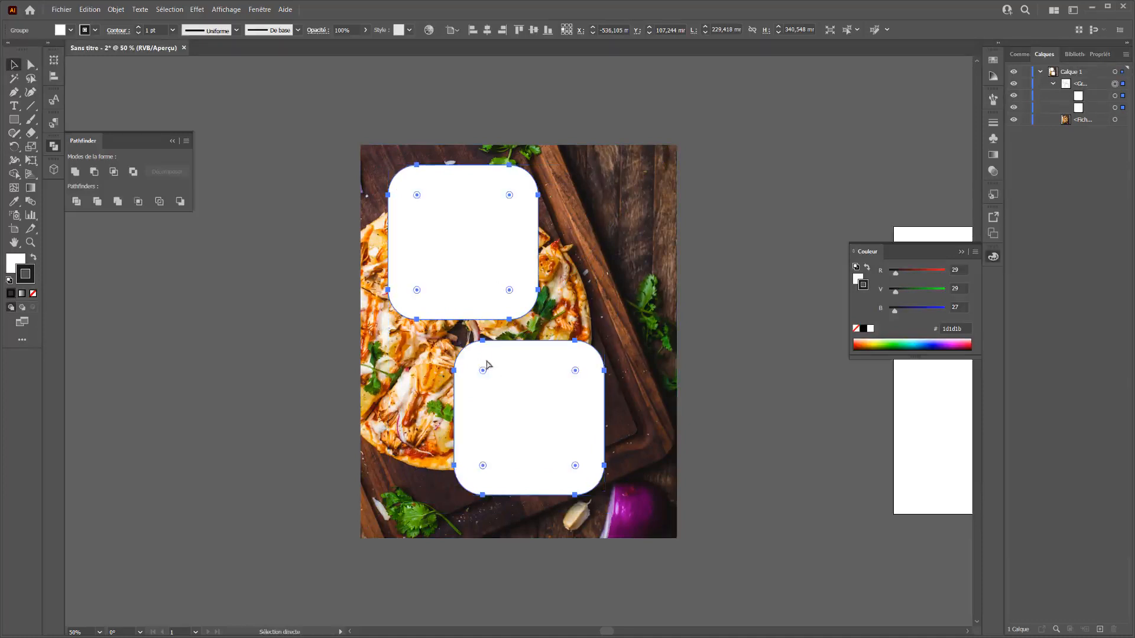
key(ctrl+z)
key(ctrl+z)
key(ctrl+z)
key(v)
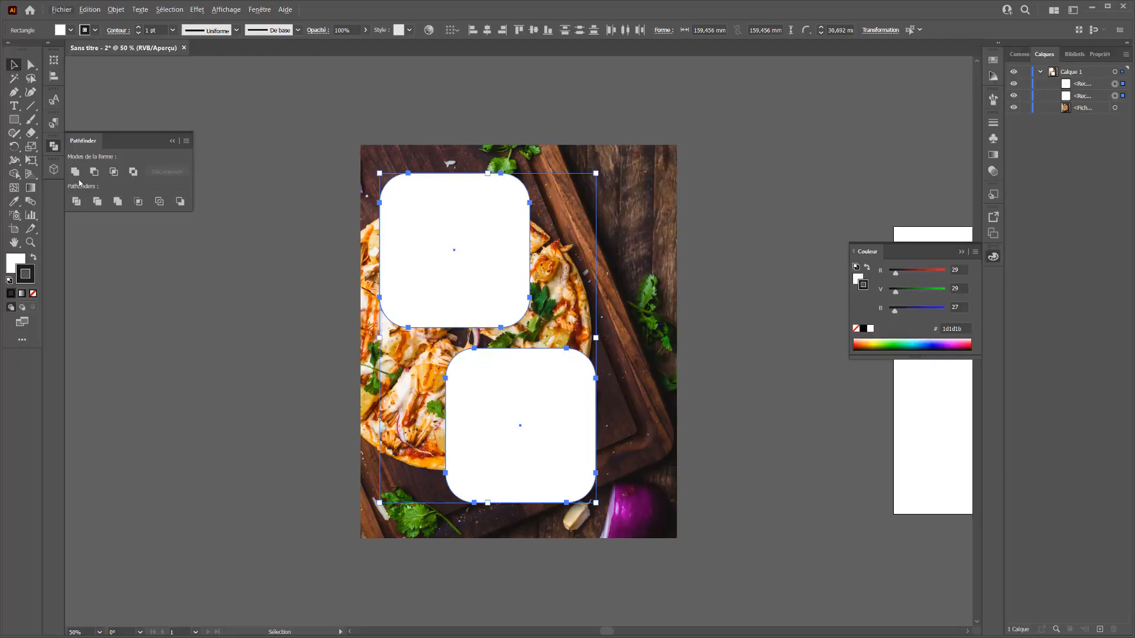
Combine the two rounded squares into a united compound shape and expand it in the layer list.
alt+click(75, 171)
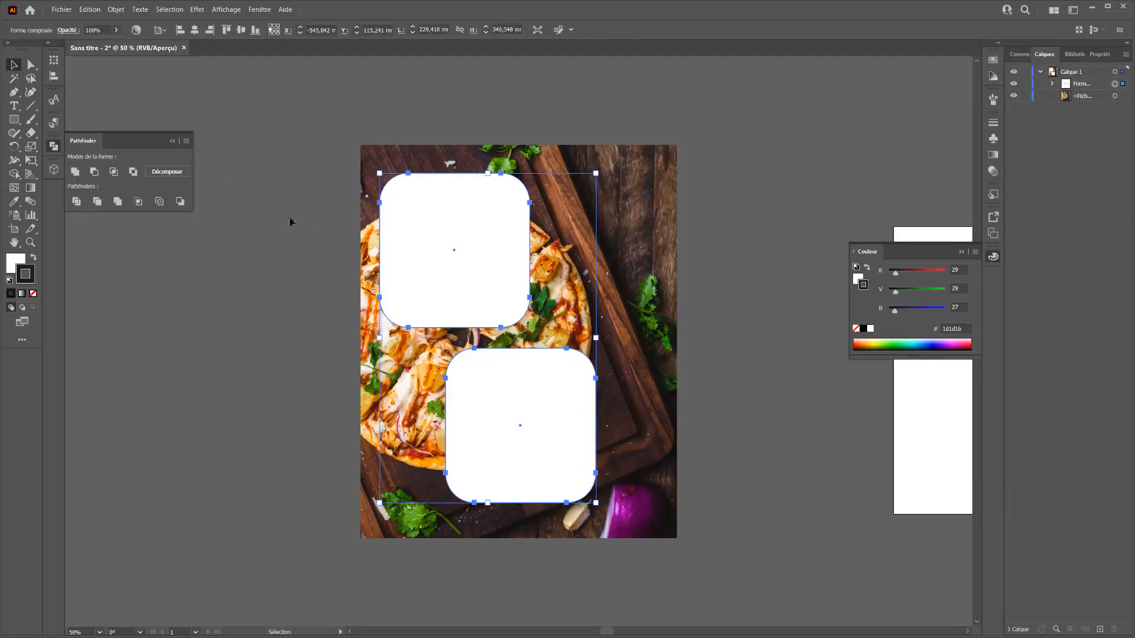
click(1052, 84)
click(1082, 84)
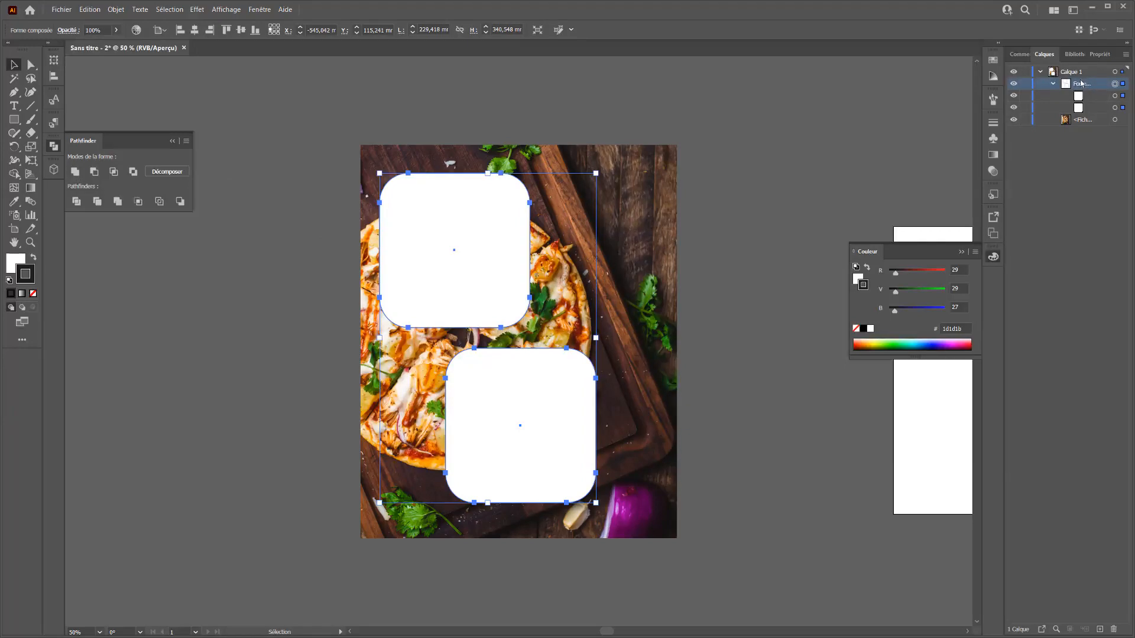
Select the compound shape and the photo, and create a clipping mask from them.
click(780, 106)
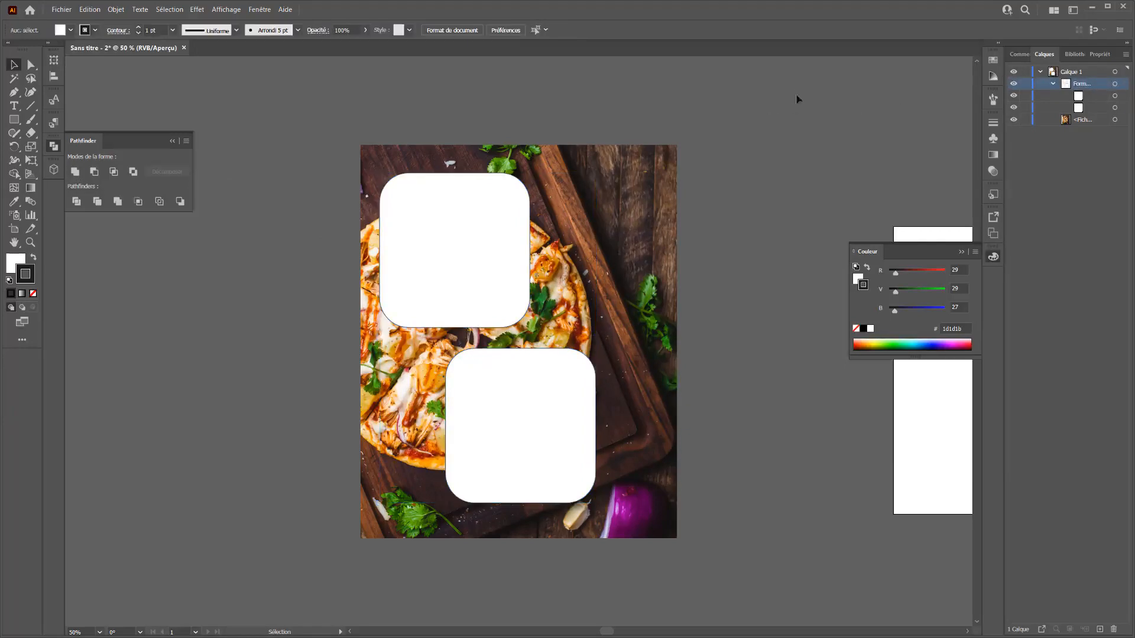
key(ctrl+a)
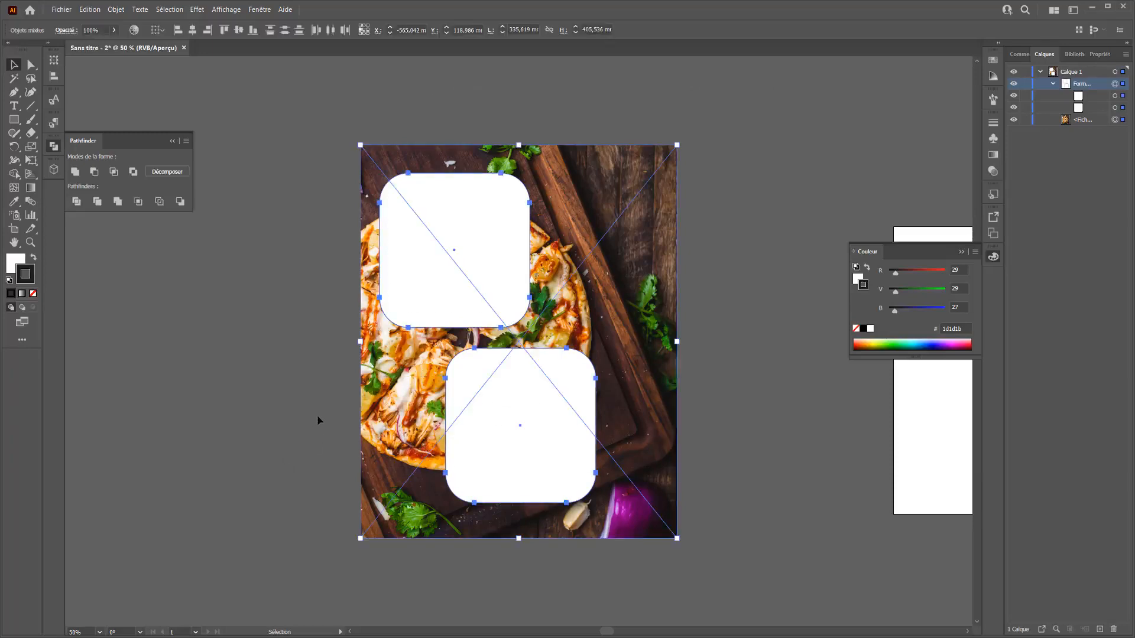
right_click(428, 268)
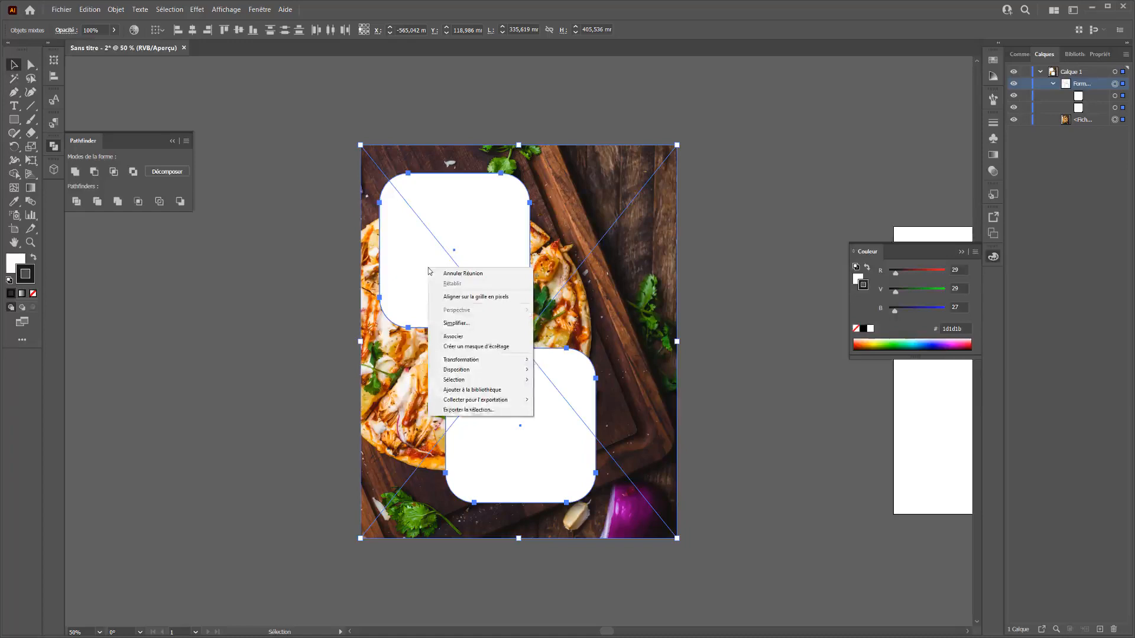
click(471, 348)
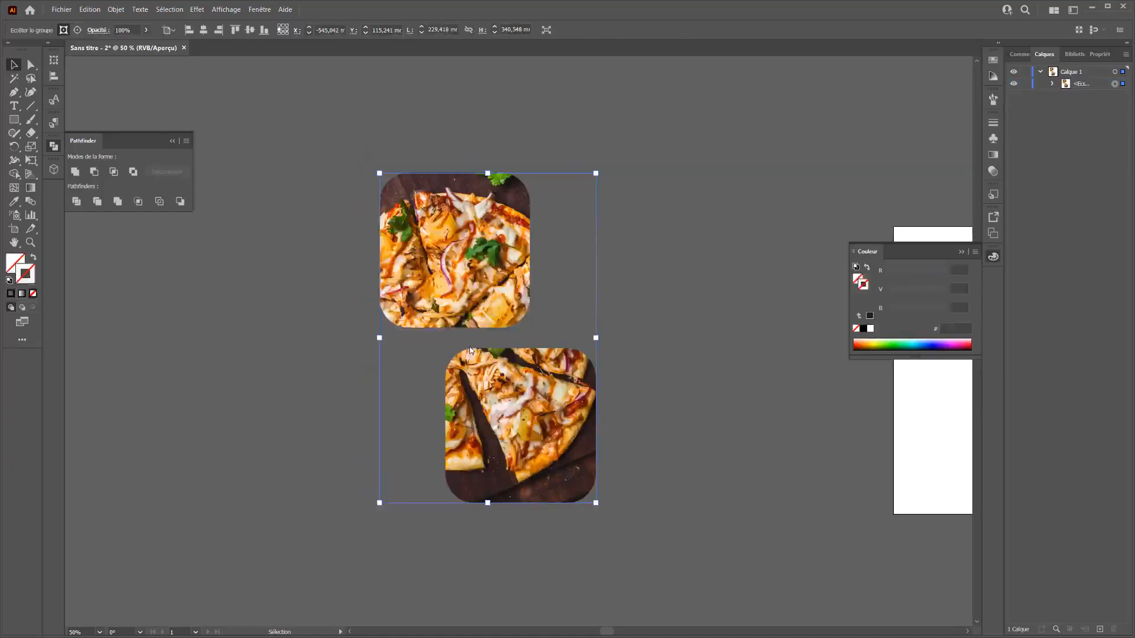
click(765, 412)
Move the clipped group slightly up and to the right, and reposition the photo inside the two rounded squares.
click(585, 425)
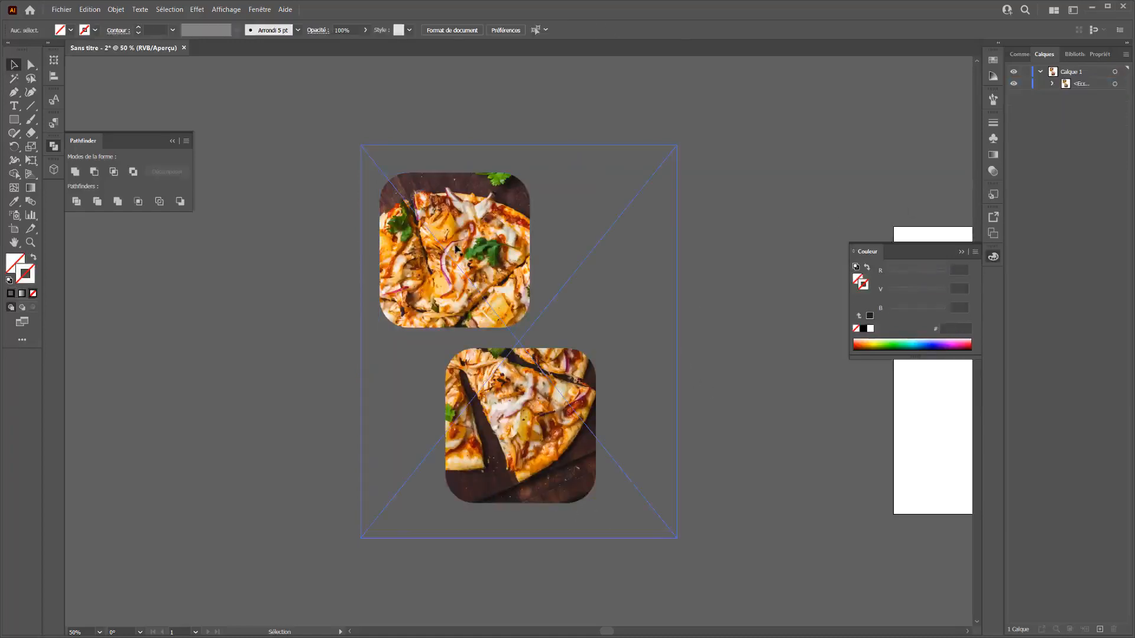
click(595, 229)
drag(674, 144, 364, 501)
drag(458, 243, 449, 283)
click(31, 64)
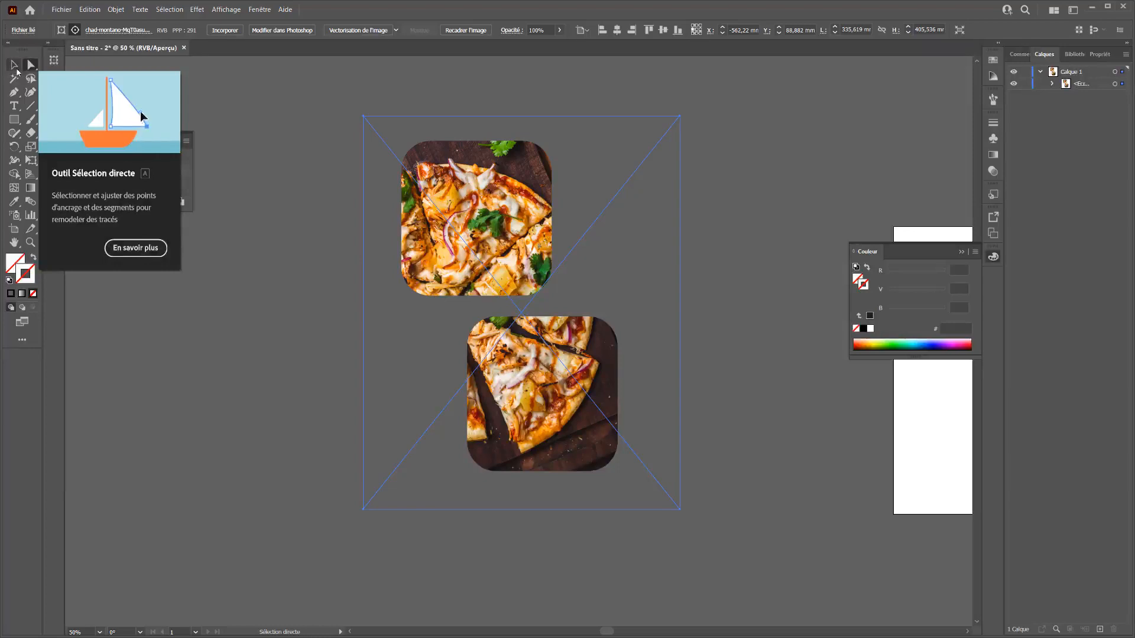
Isolate the clipping group, and within it isolate the linked pizza photo.
click(14, 65)
click(330, 243)
click(494, 224)
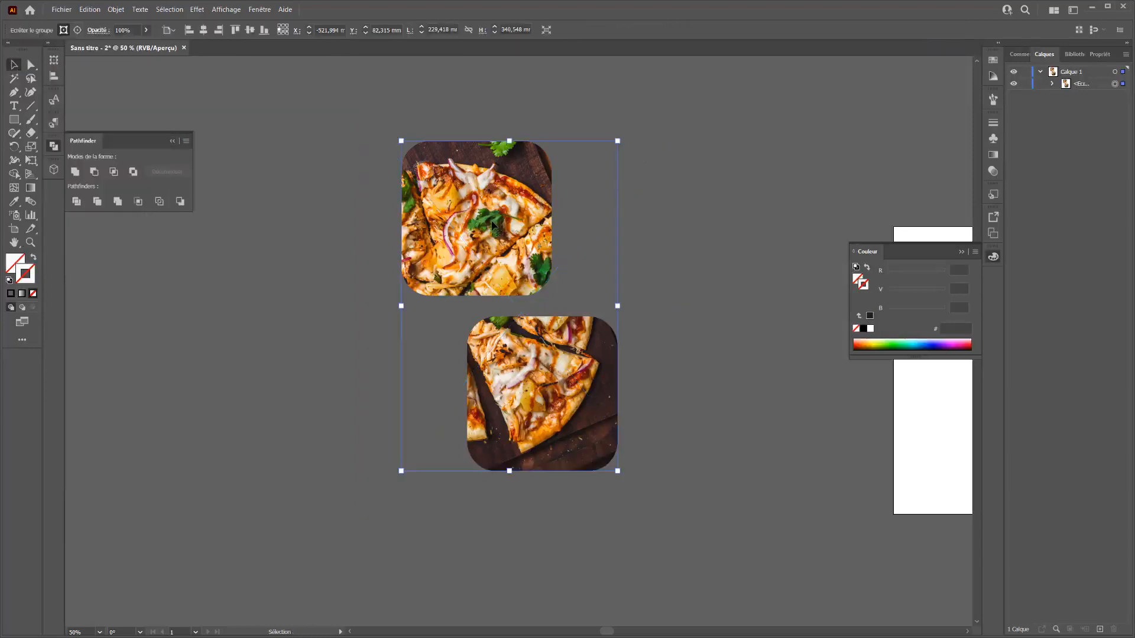
double_click(539, 168)
click(392, 324)
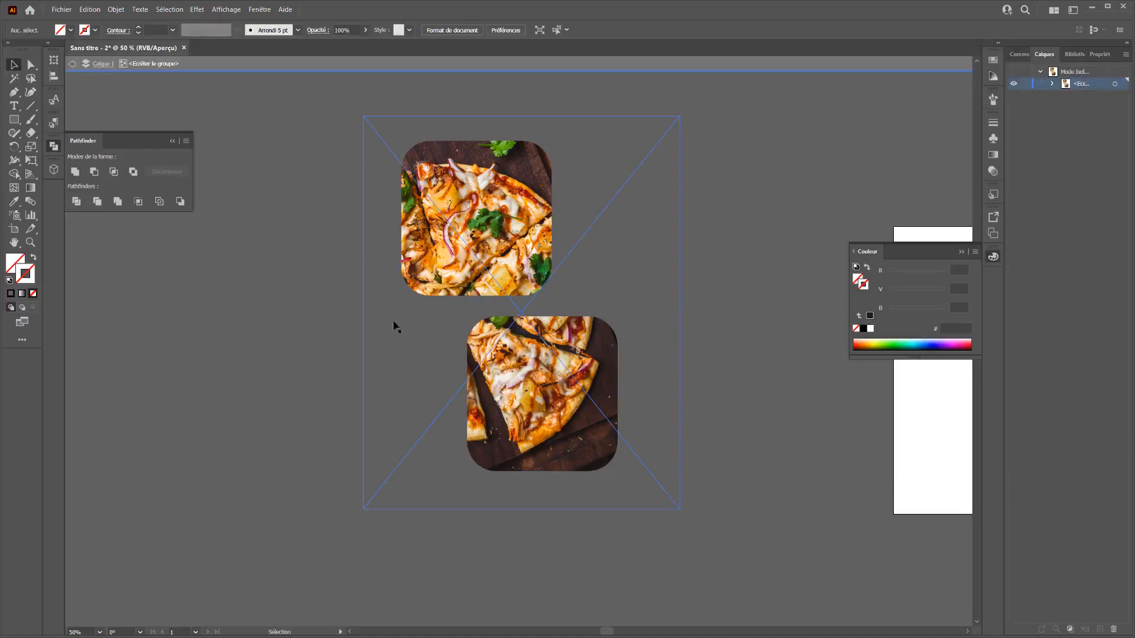
double_click(548, 387)
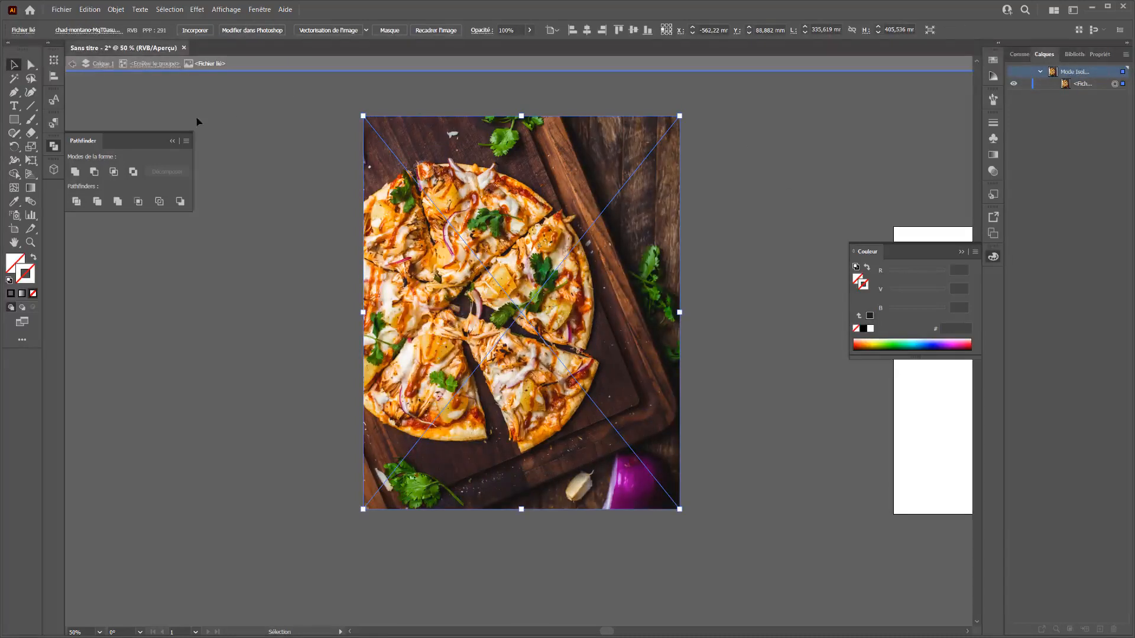
Leave the isolation of the photo and the clipping group, selecting the masked photo directly along the way.
click(73, 64)
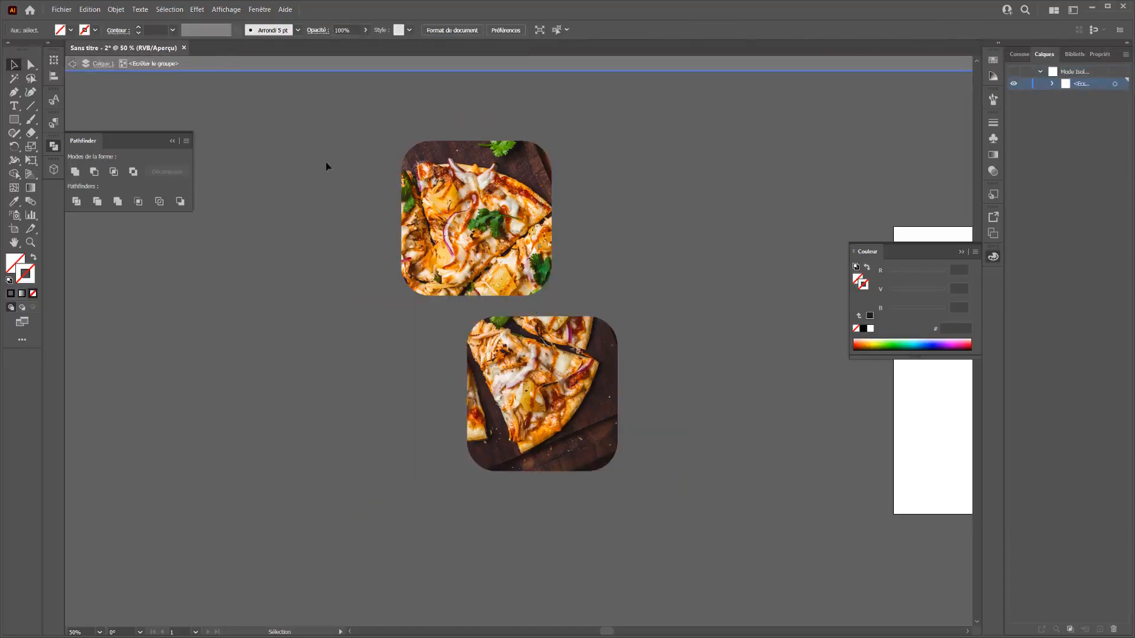
click(30, 65)
click(450, 192)
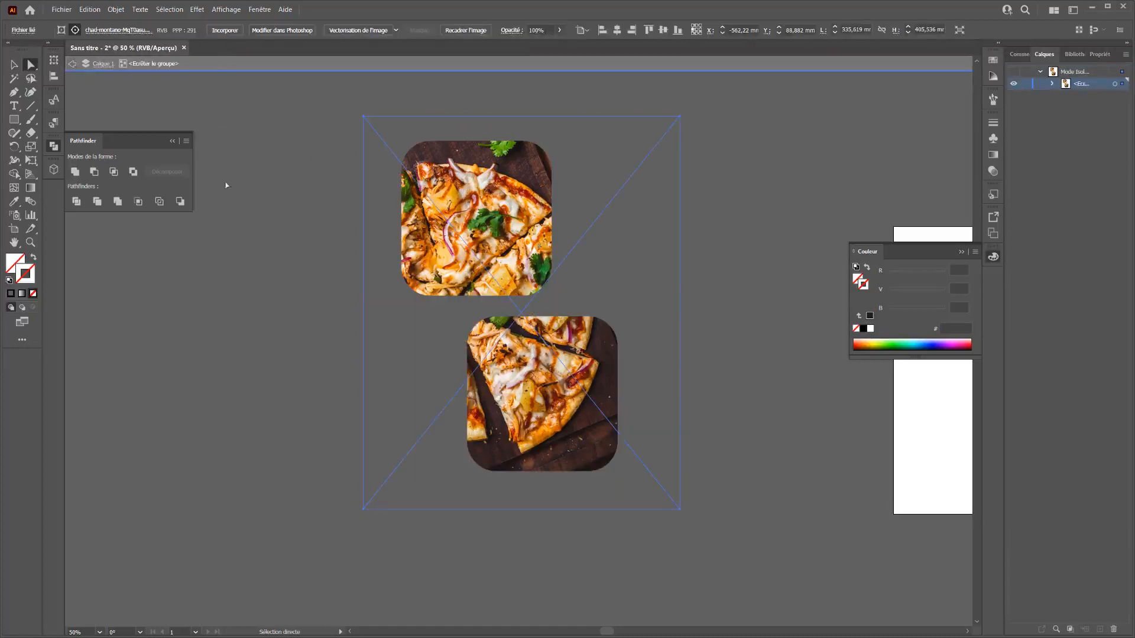
click(72, 64)
click(72, 64)
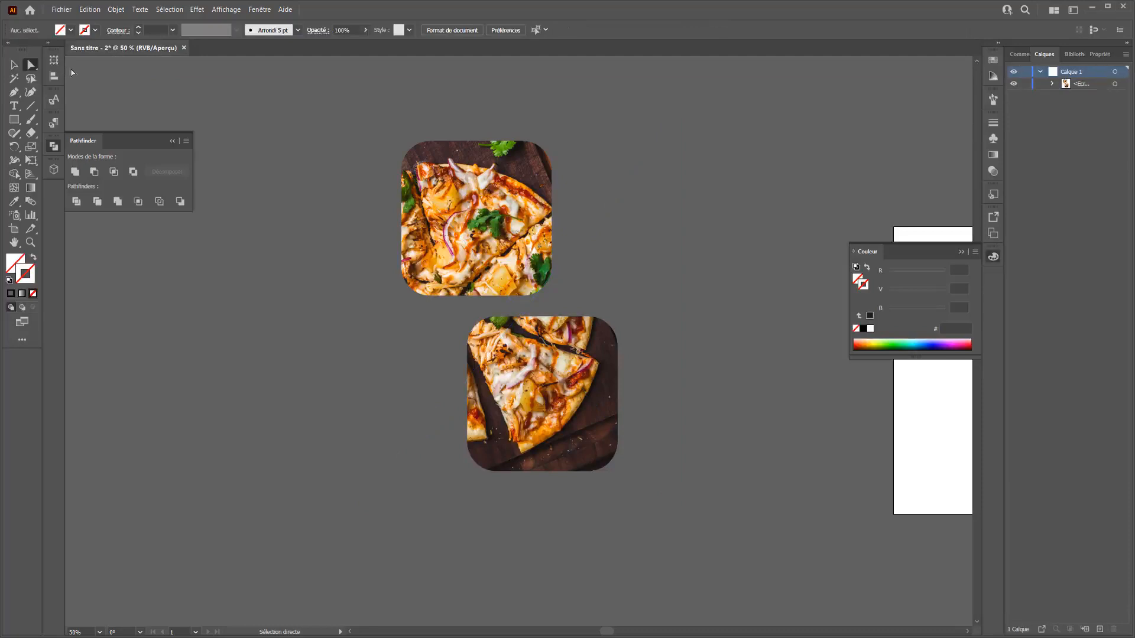
Expand the clipping group in the layer list, select the upper square's mask path, and make its upper-right corner sharp.
click(1052, 84)
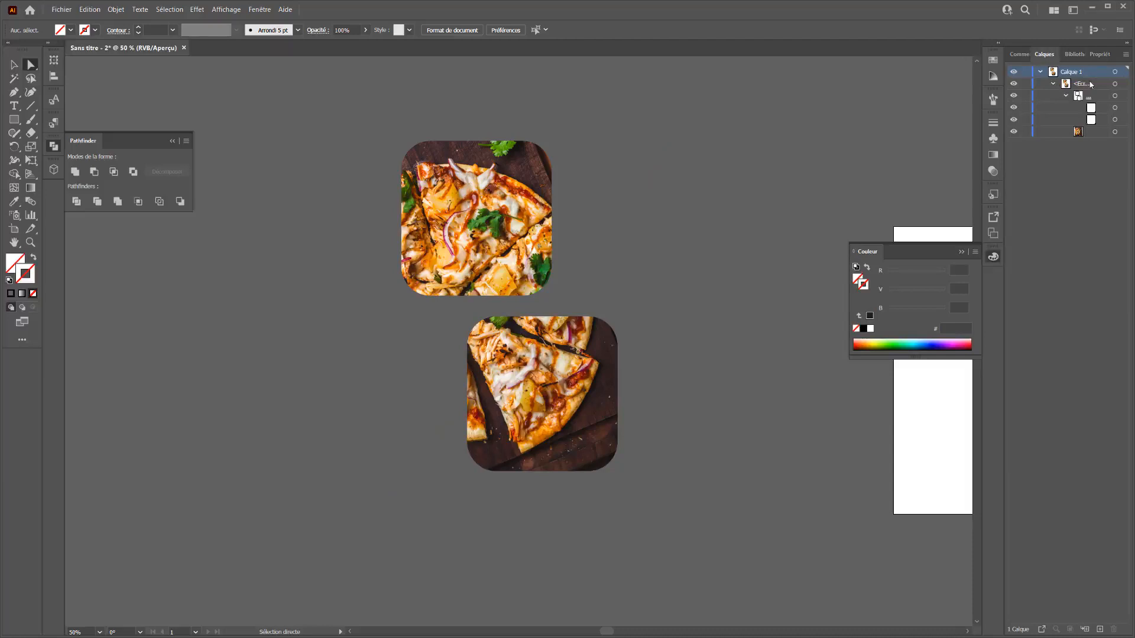
click(1115, 120)
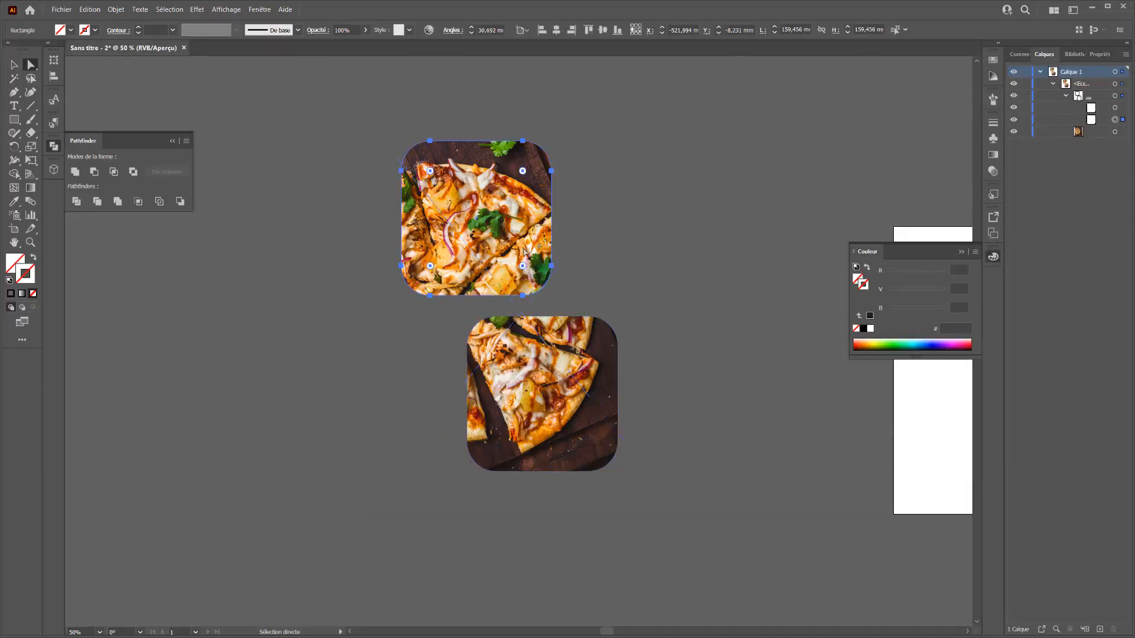
drag(523, 171, 591, 127)
click(526, 457)
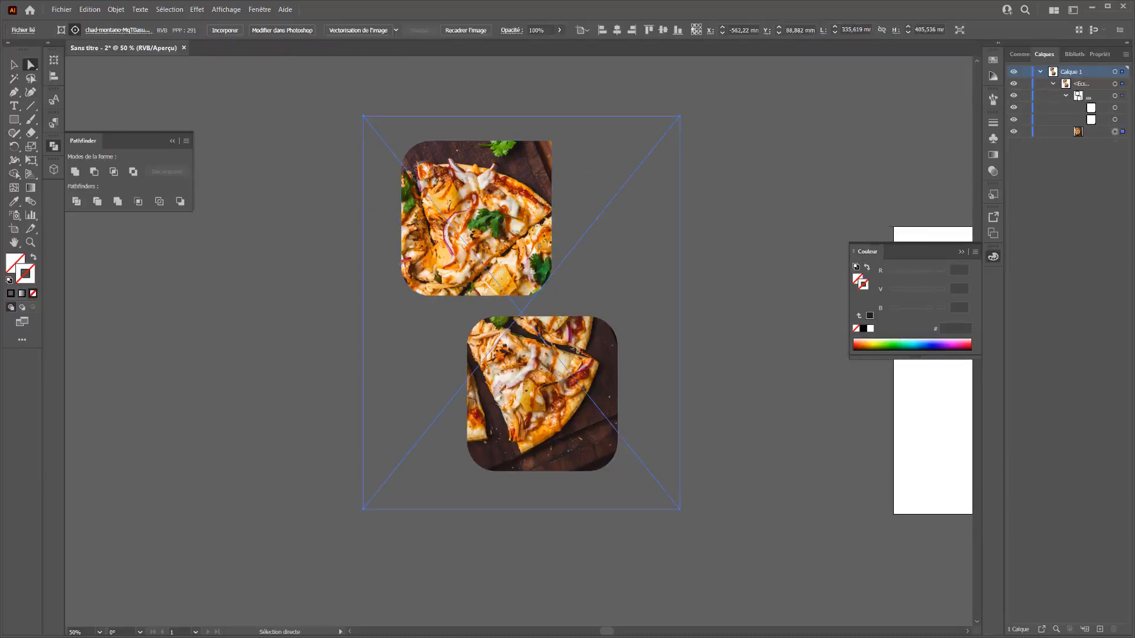
Select the lower square's mask path and make its lower-left corner sharp.
click(1114, 108)
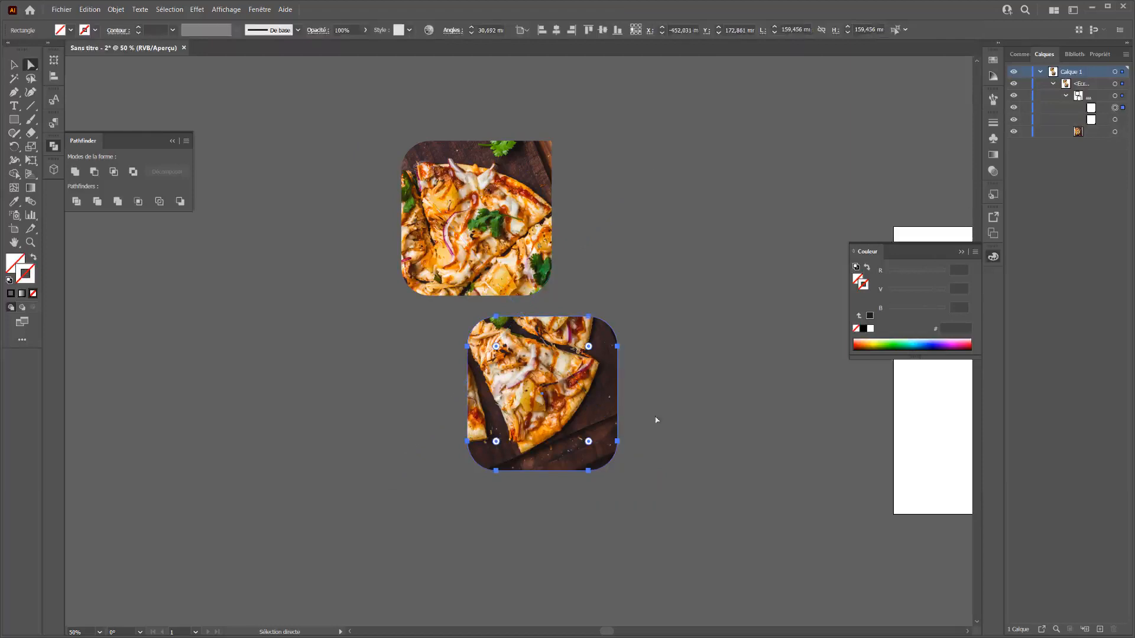
drag(495, 449, 363, 562)
click(196, 497)
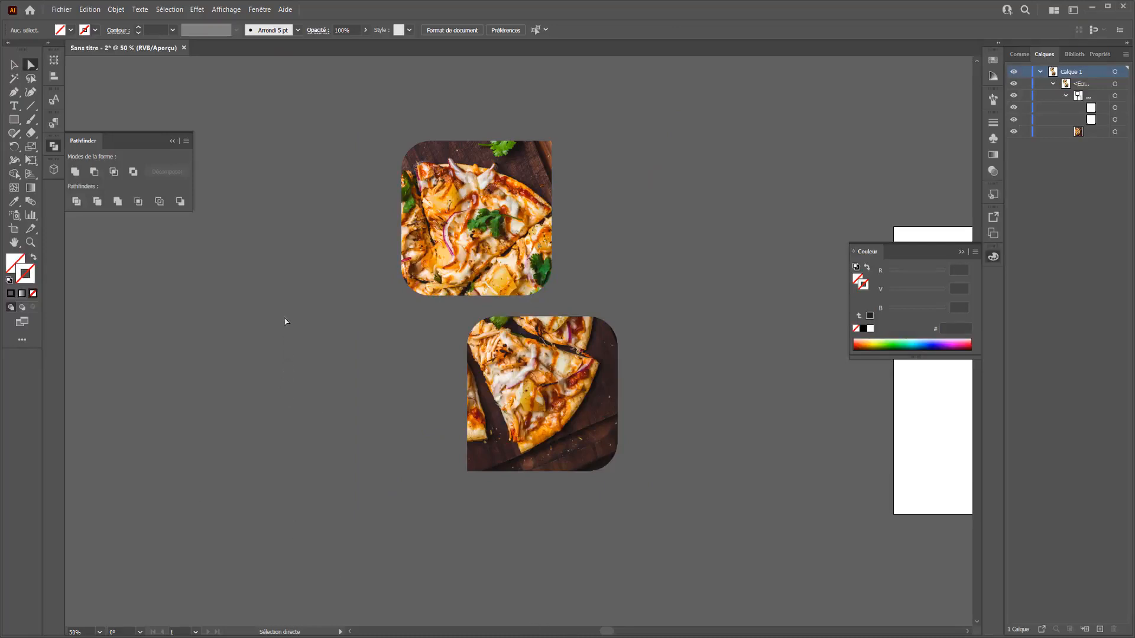
Undo the edits back to before the compound shape and clipping mask, and delete the two rounded squares over the photo.
key(ctrl+z)
key(ctrl+z)
key(ctrl+z)
key(ctrl+z)
key(ctrl+z)
key(ctrl+z)
click(770, 309)
click(521, 408)
key(Delete)
click(452, 272)
key(Delete)
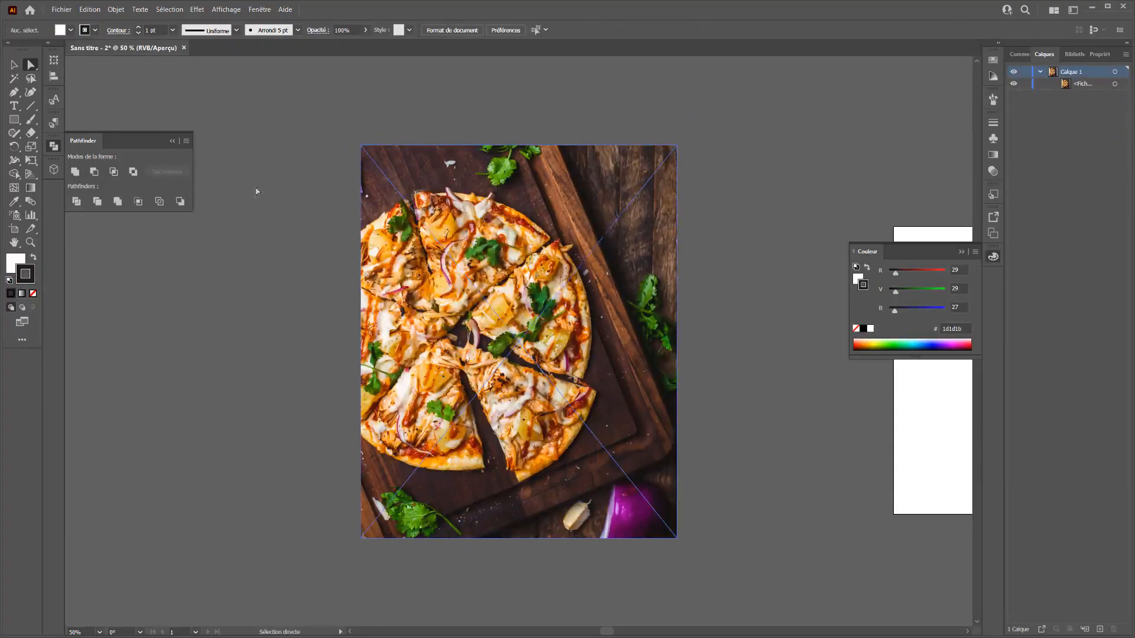
Draw a white rectangle about 280 by 39 mm across the upper pizza, and place two offset copies below it, the first one thinner.
key(m)
drag(379, 209, 642, 245)
click(13, 65)
drag(436, 239, 452, 287)
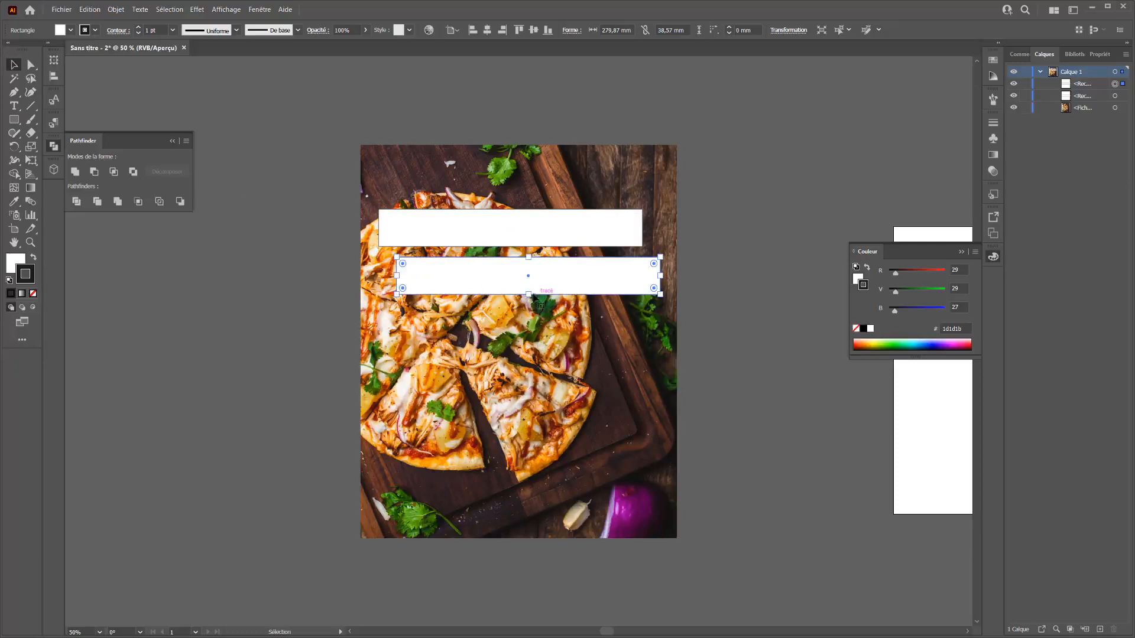
drag(528, 294, 533, 282)
drag(529, 281, 520, 332)
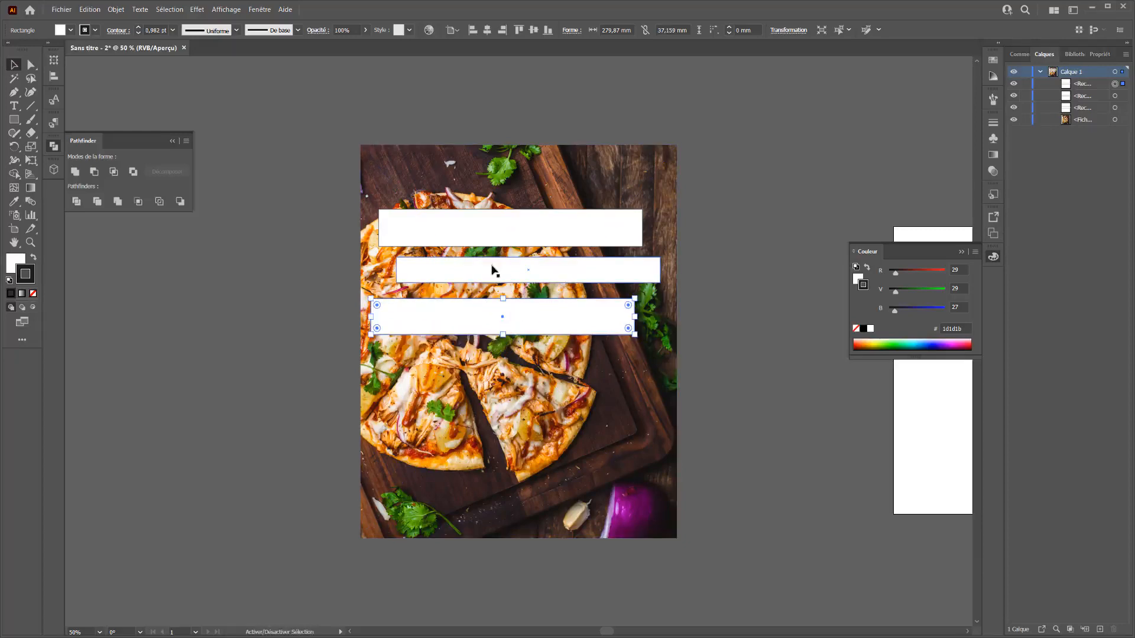
Select the three white rectangles and duplicate them together onto the lower half of the pizza.
shift+click(494, 269)
shift+click(487, 239)
alt+shift+drag(558, 236, 553, 371)
Select all six white rectangles and unite them into a compound shape.
shift+click(474, 319)
shift+click(474, 267)
shift+click(472, 229)
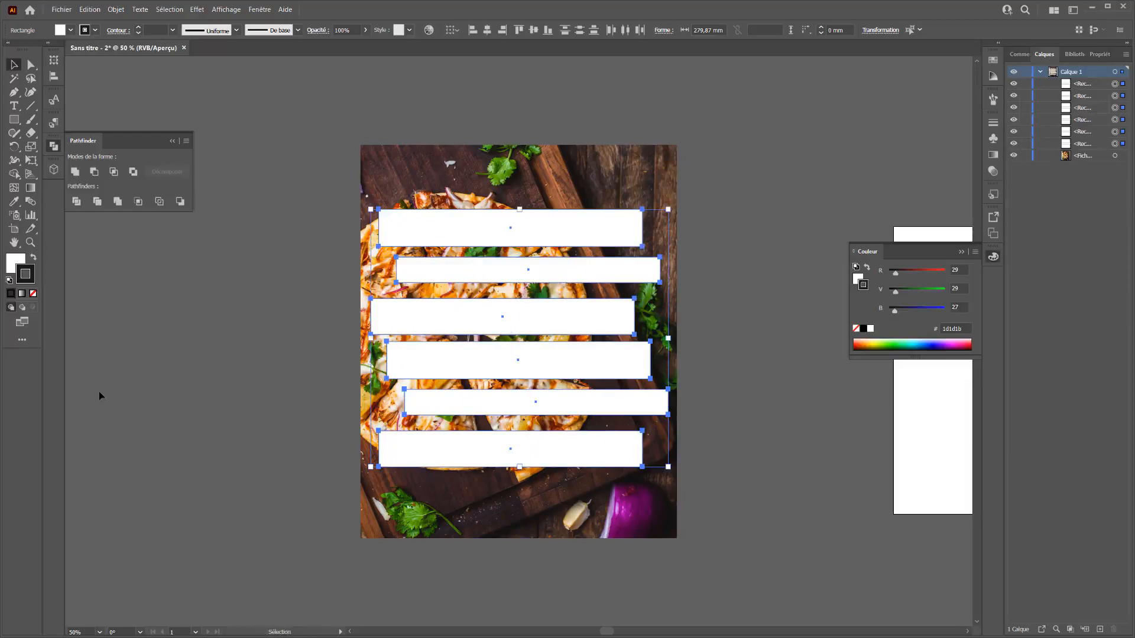
alt+click(75, 171)
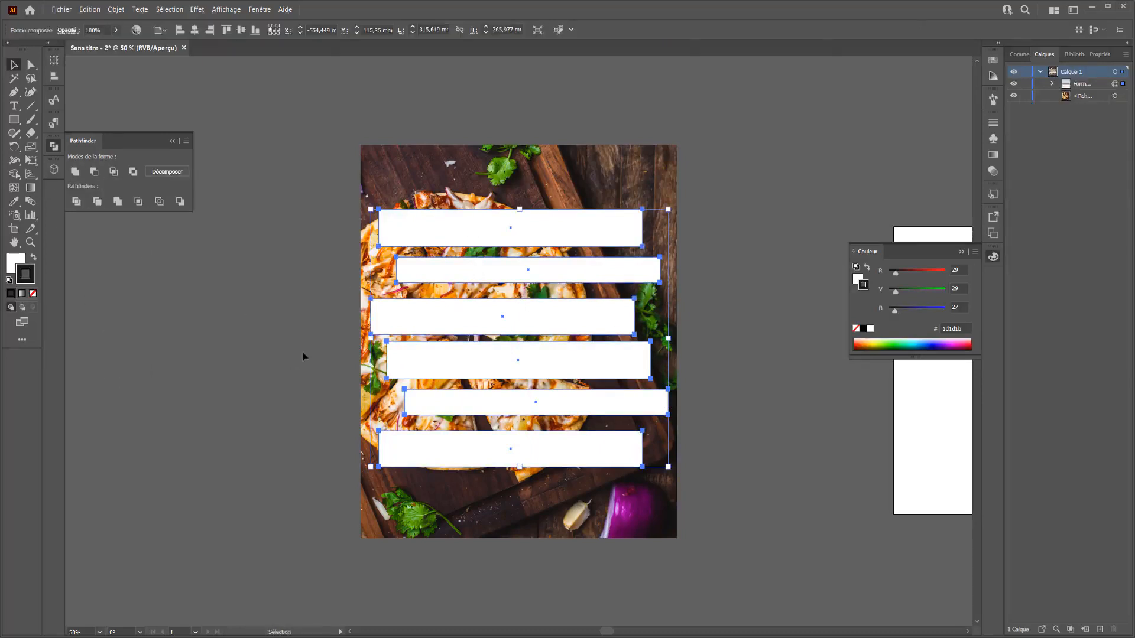
Select the compound shape of six strips together with the pizza photo, and create a clipping mask from them.
drag(693, 154, 337, 452)
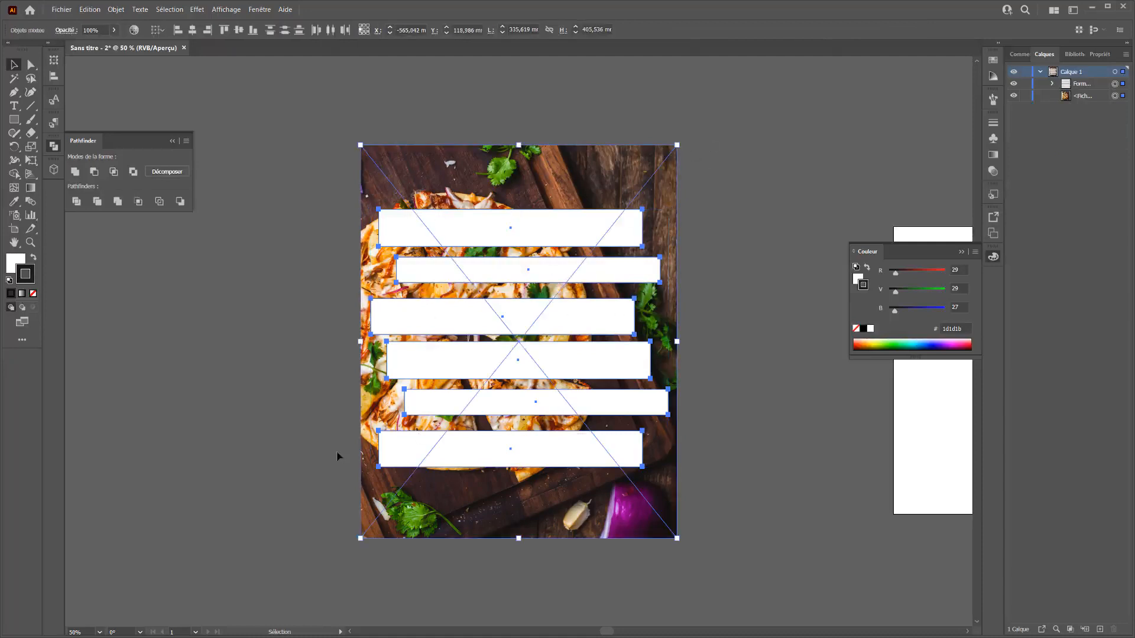
right_click(483, 290)
click(523, 365)
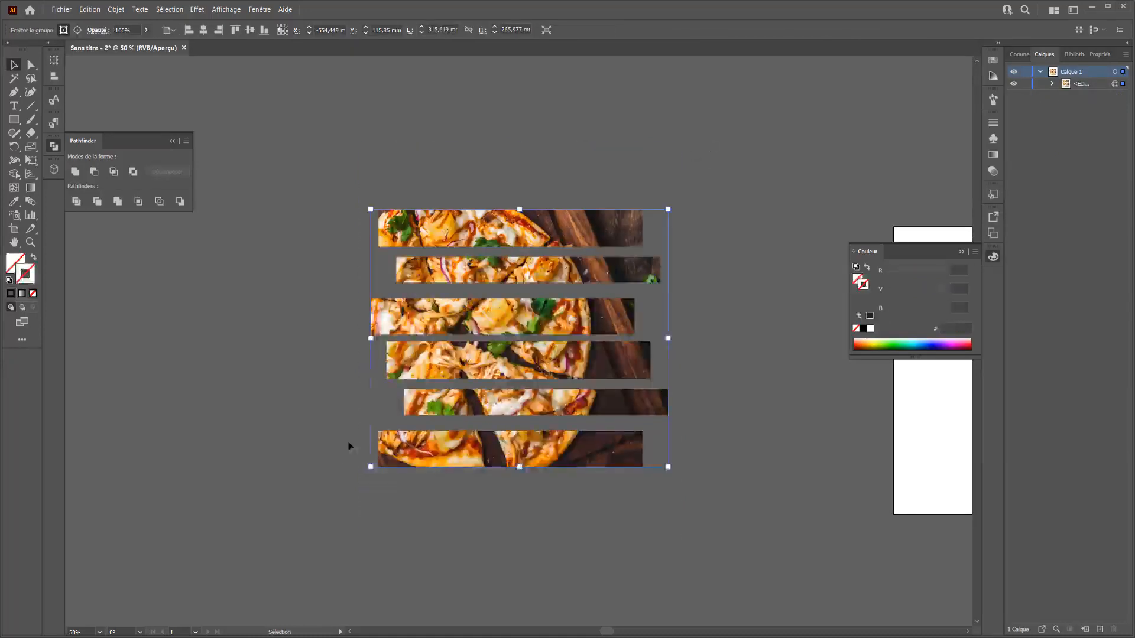
click(349, 446)
Isolate the clipping group and the linked photo inside it to view the full image, and exit isolation mode.
click(604, 329)
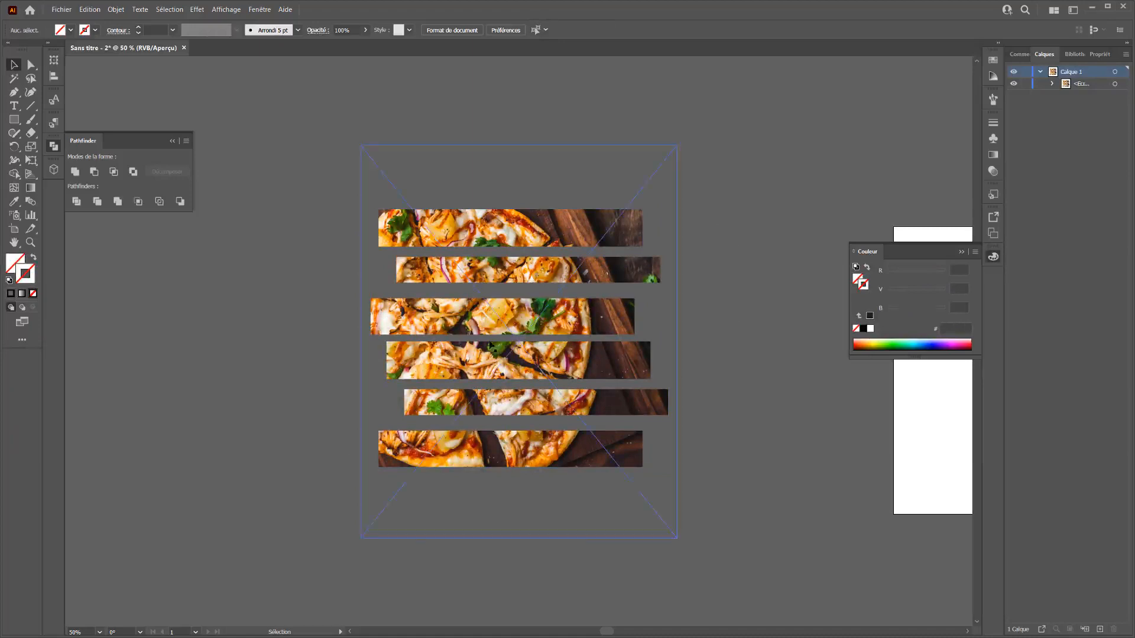
double_click(604, 329)
double_click(604, 329)
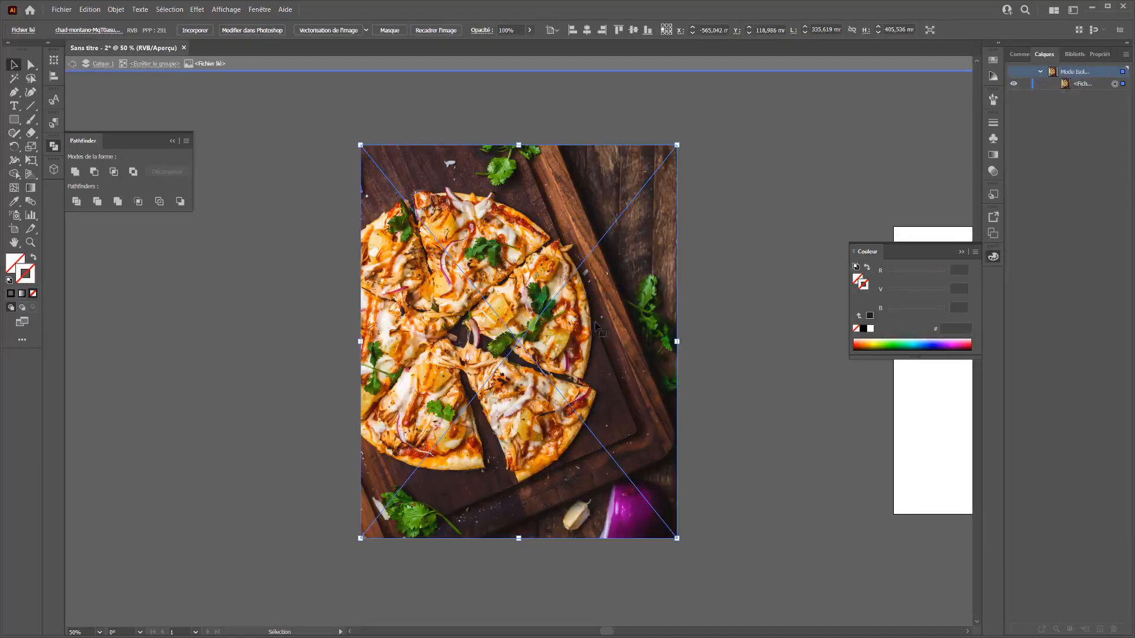
click(73, 65)
click(73, 65)
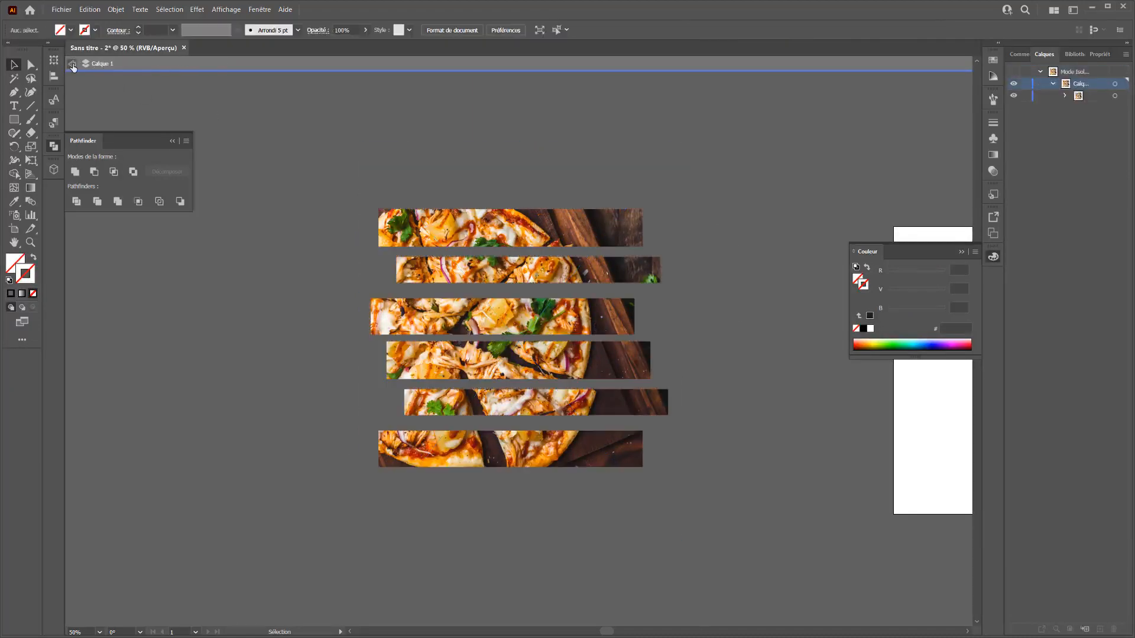
click(72, 66)
Directly select the masked pizza photo and move it slightly up inside the six strips.
key(a)
click(406, 327)
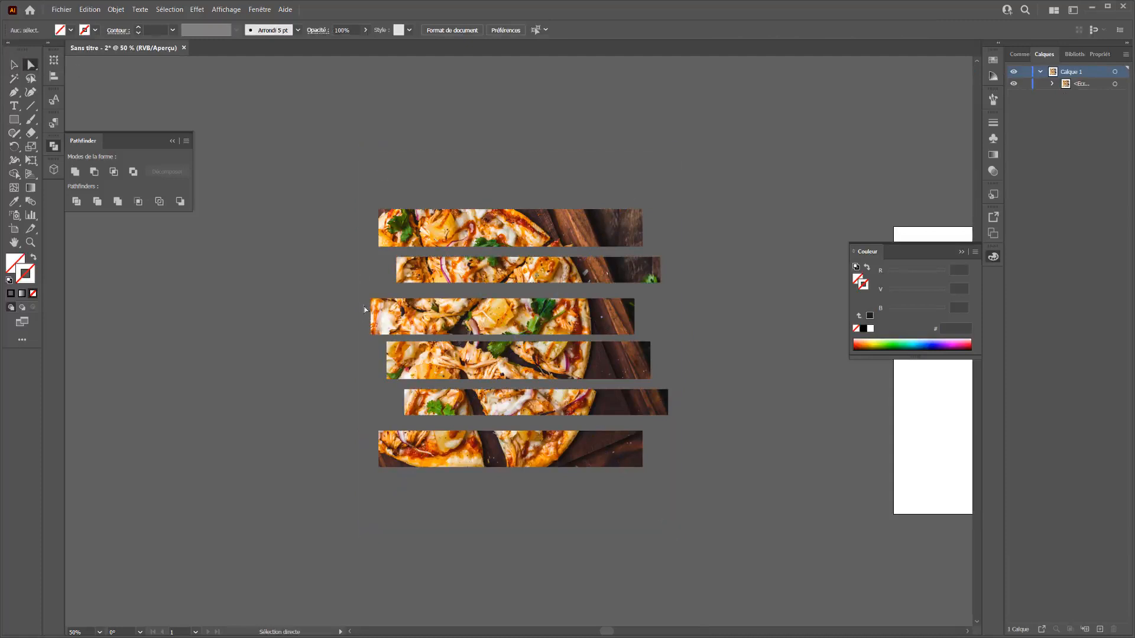
click(372, 311)
drag(418, 314, 416, 309)
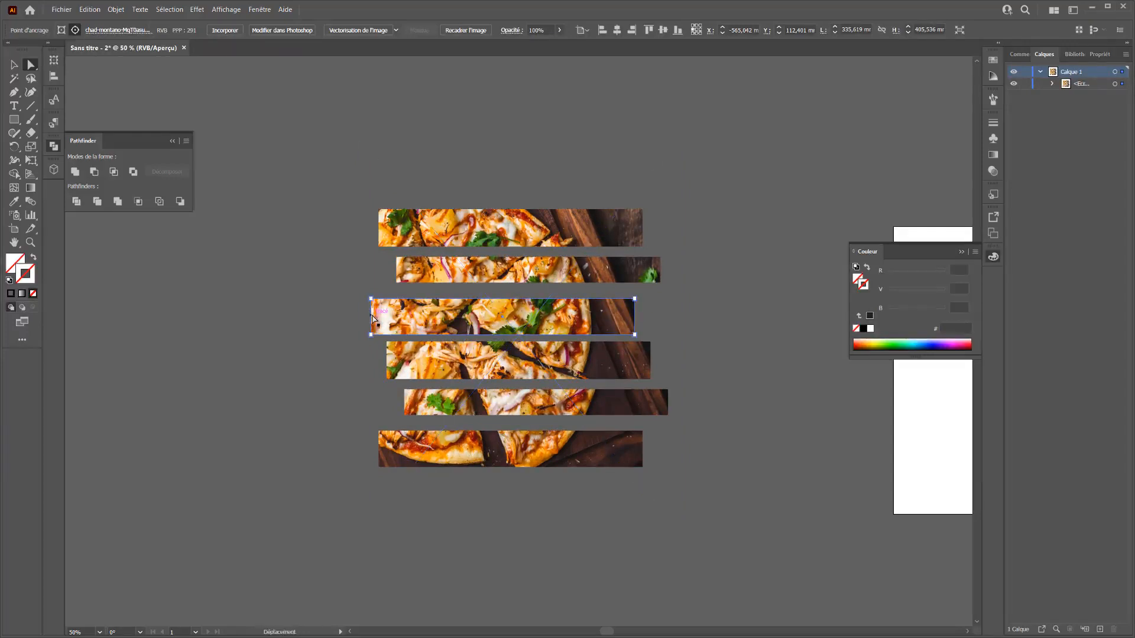
Nudge the left edge points of the third strip's mask path up and down, and deselect the path.
click(392, 335)
click(15, 67)
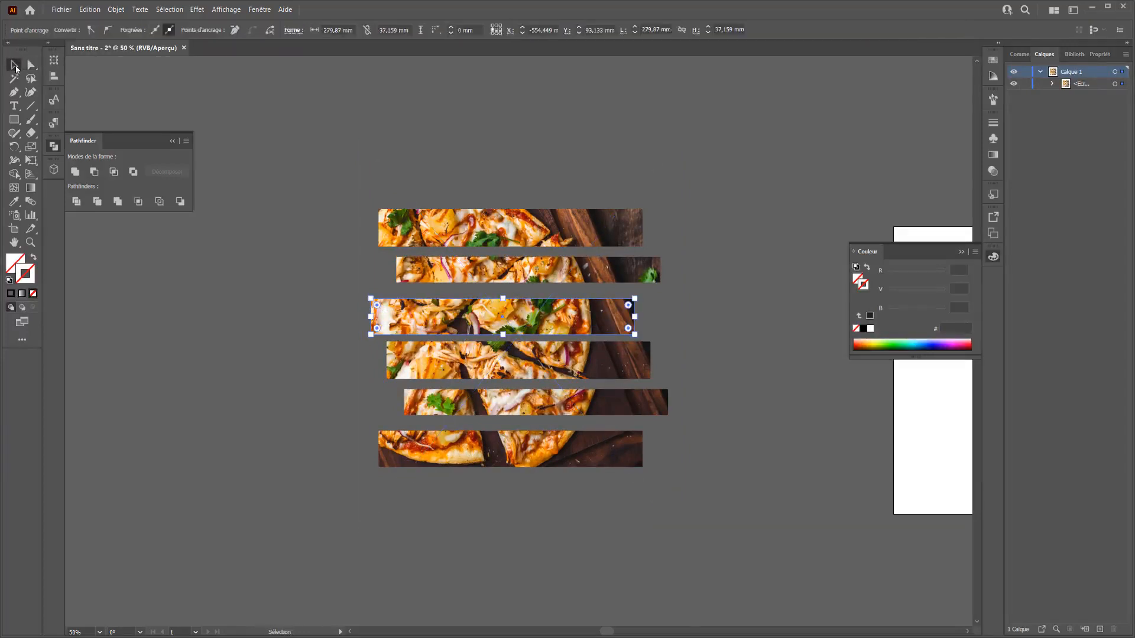
key(Up)
key(Up)
key(Up)
key(Up)
key(Up)
key(Up)
key(Up)
key(Up)
key(Up)
key(Up)
key(Up)
key(Up)
key(Up)
key(Up)
key(Up)
key(Up)
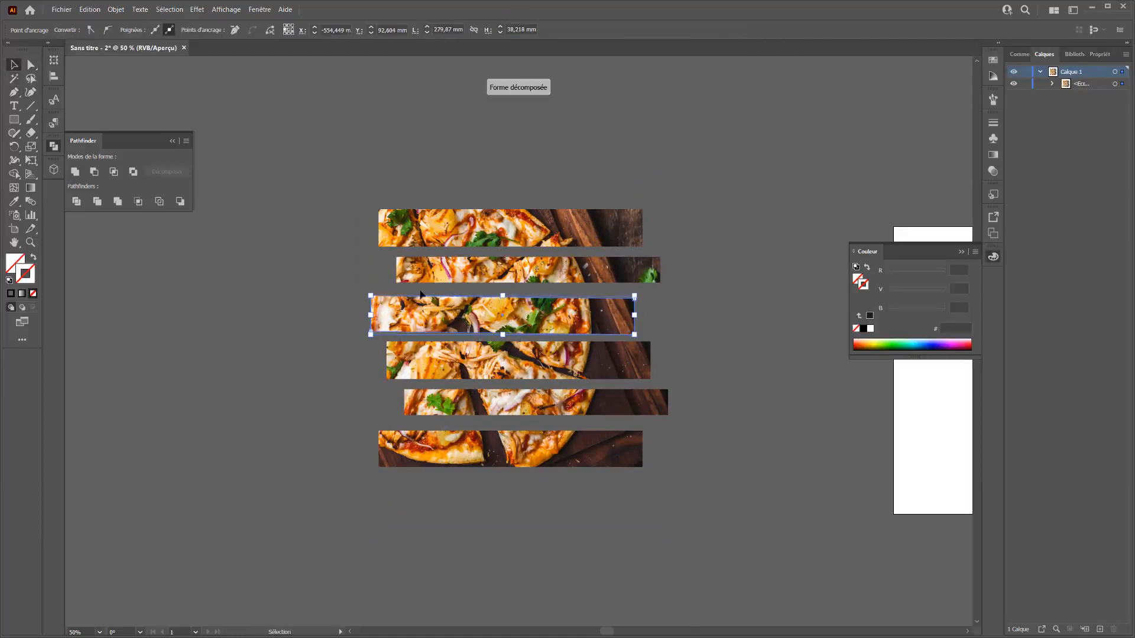
key(Down)
key(Down)
key(Down)
key(Down)
key(Down)
key(Down)
key(Down)
key(Down)
key(Down)
key(Down)
key(Down)
key(Down)
key(Down)
key(Down)
key(Down)
key(Down)
key(Down)
key(Down)
key(Down)
key(Down)
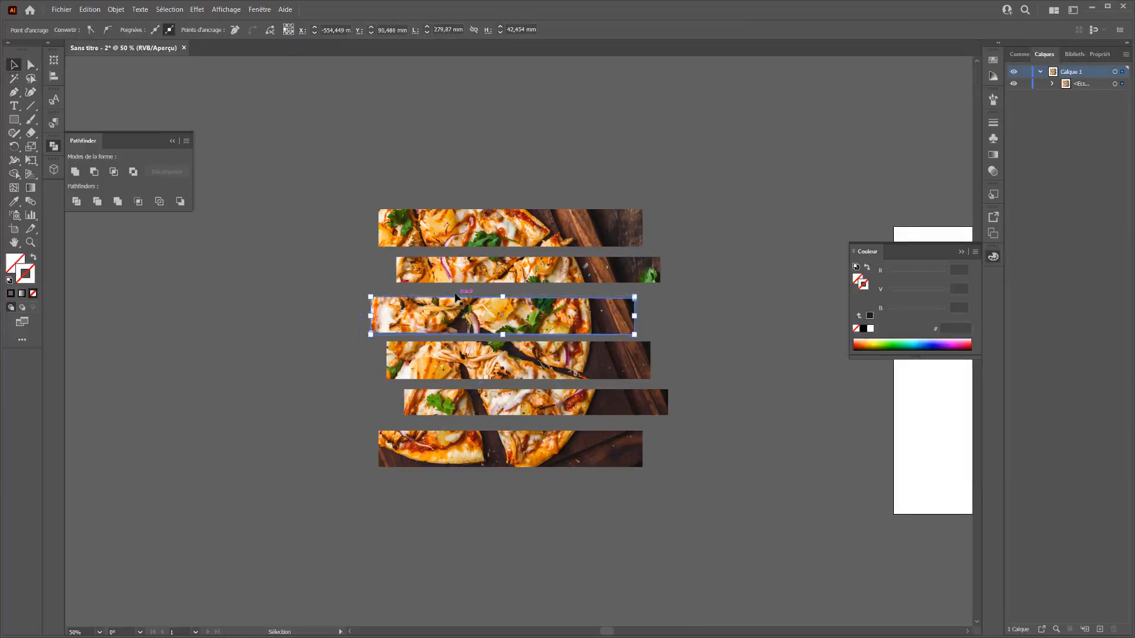
key(Down)
key(Down)
key(Down)
key(Down)
key(Down)
key(Down)
key(Down)
key(Down)
key(Down)
key(Down)
key(Down)
key(Down)
key(Down)
key(Down)
key(Up)
key(Up)
key(Up)
key(Up)
key(Up)
key(Up)
key(Up)
key(Up)
key(Up)
key(Up)
key(Up)
key(Up)
key(Up)
key(Up)
key(Up)
key(Up)
key(Up)
key(Up)
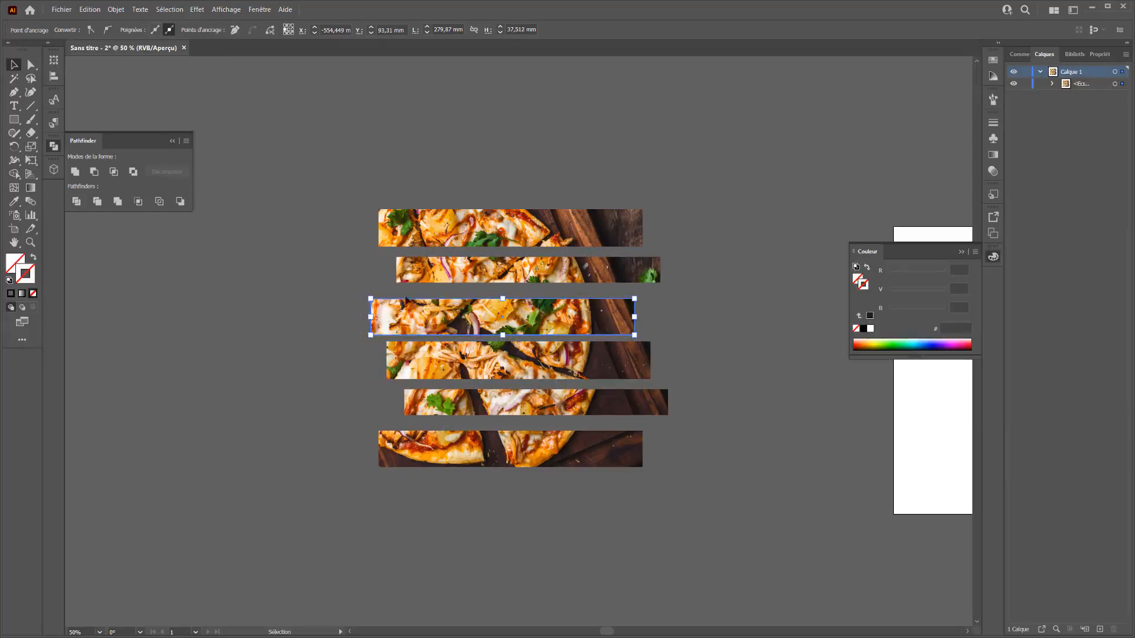
click(581, 289)
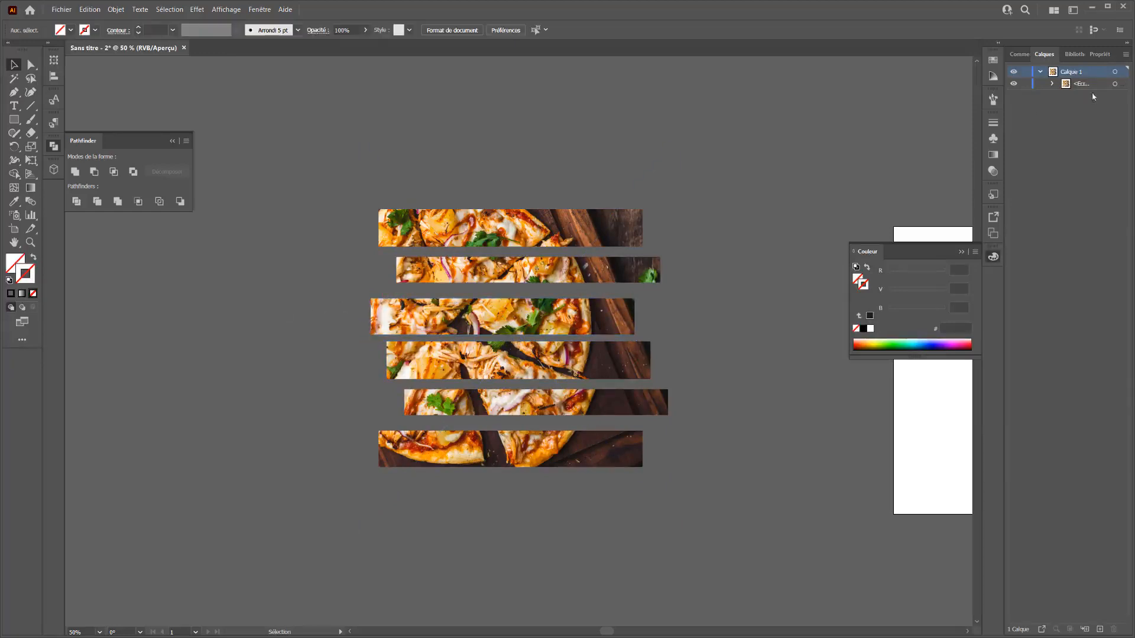
Expand the clipping group and its compound shape in the layer list, and select all six strip paths.
click(1052, 83)
click(1065, 95)
click(1114, 108)
shift+click(1114, 120)
shift+click(1114, 132)
shift+click(1114, 143)
shift+click(1114, 155)
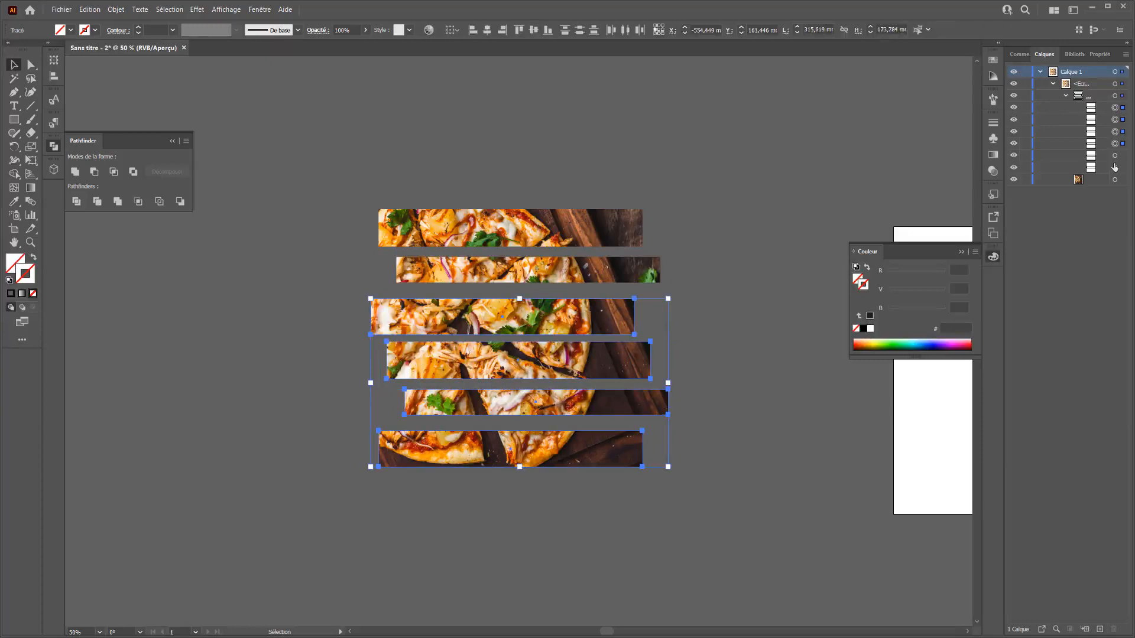
shift+click(1114, 167)
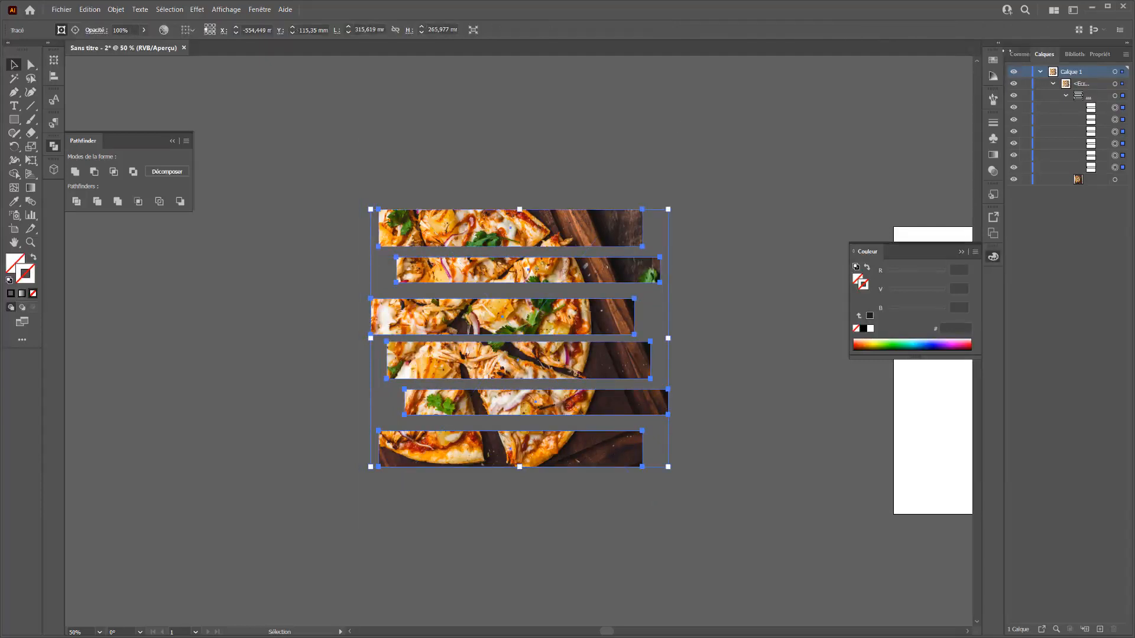
View the full alignment and distribution options for the six selected strips, and show the layer list again.
click(1019, 54)
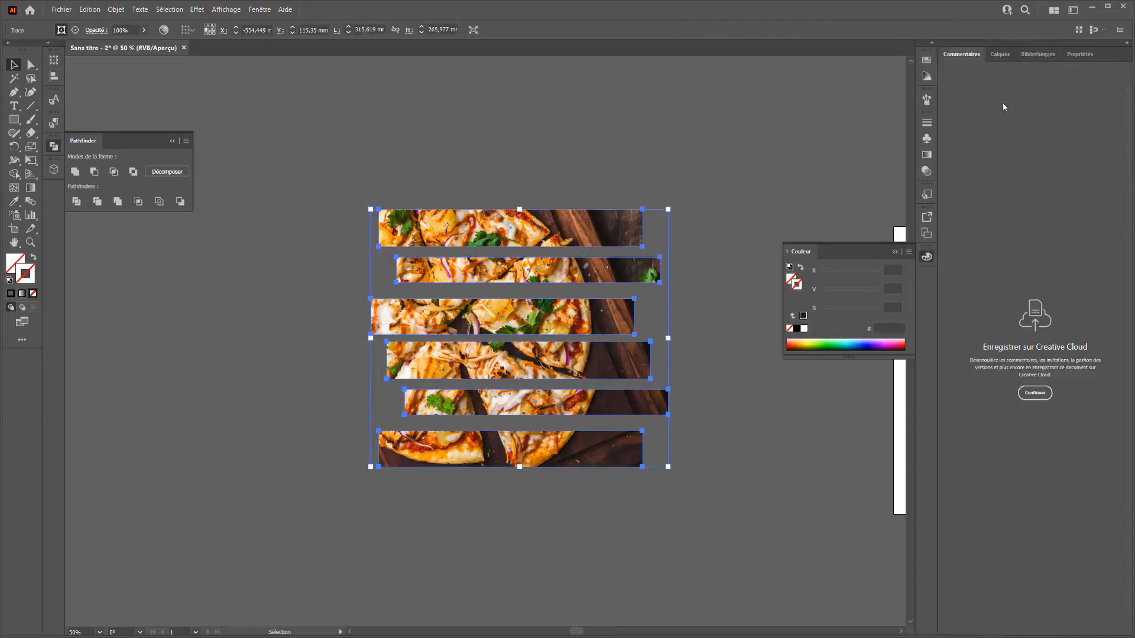
click(1078, 55)
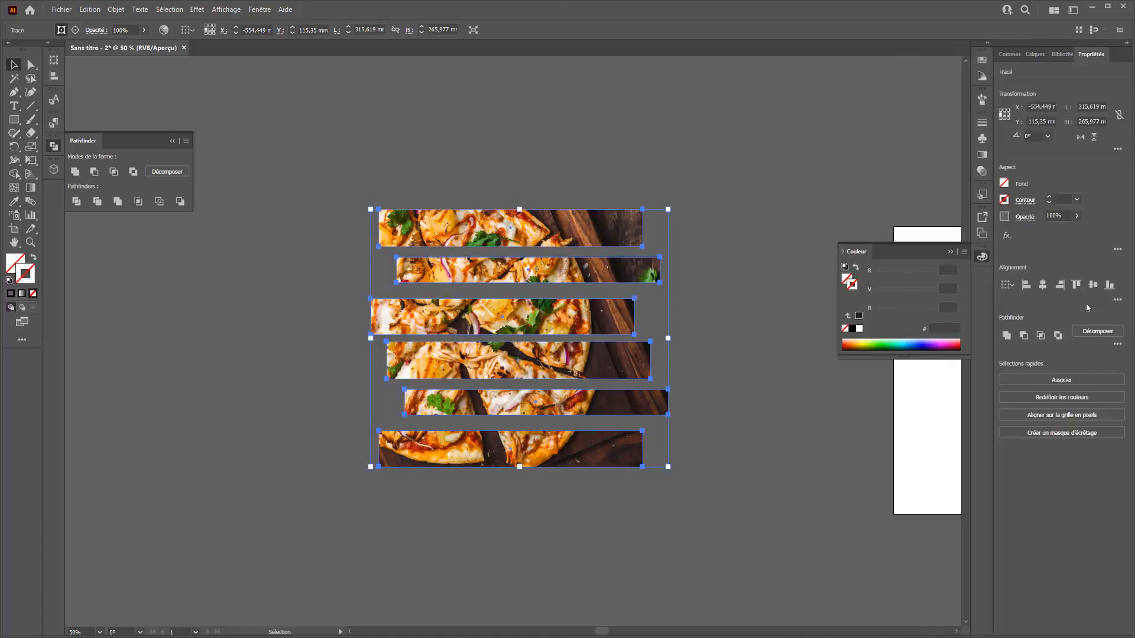
click(1116, 299)
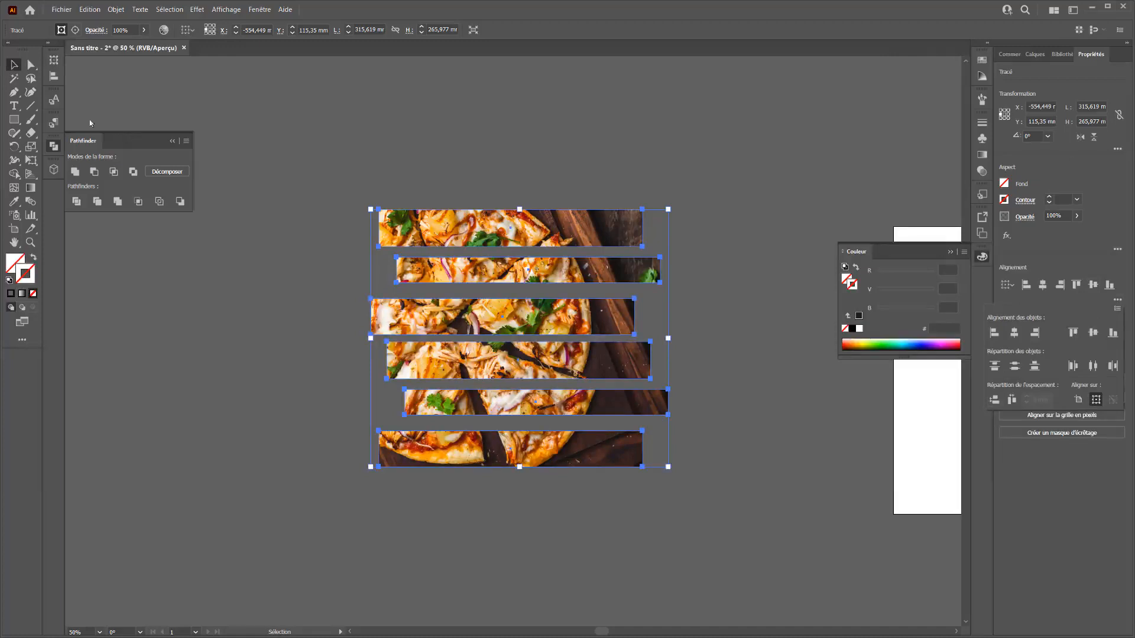
click(49, 80)
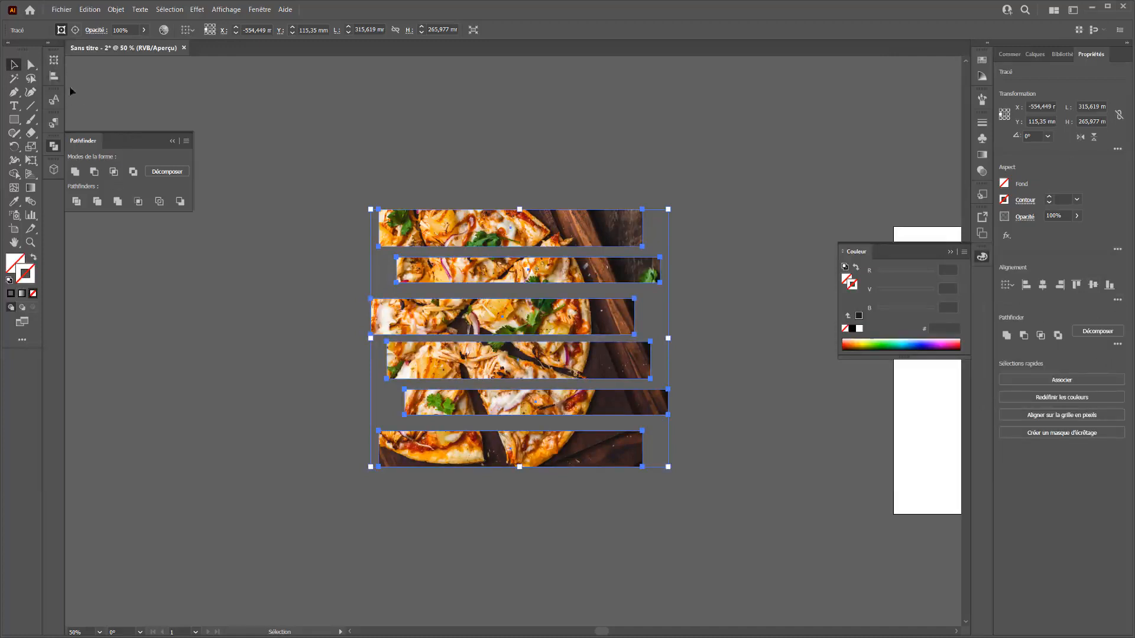
click(58, 78)
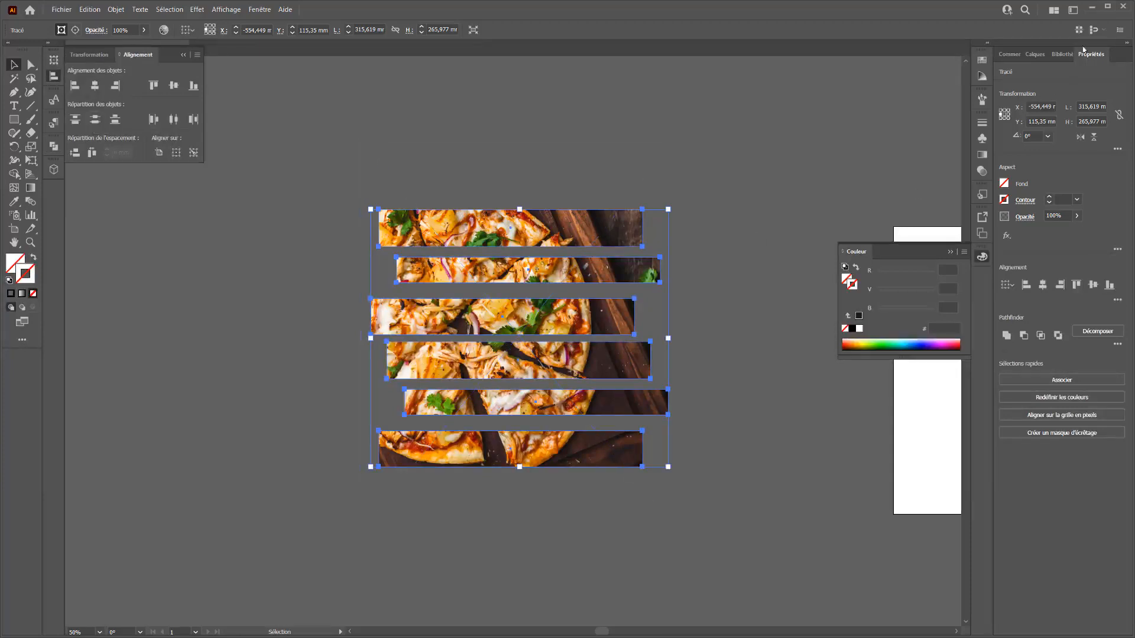
click(1033, 54)
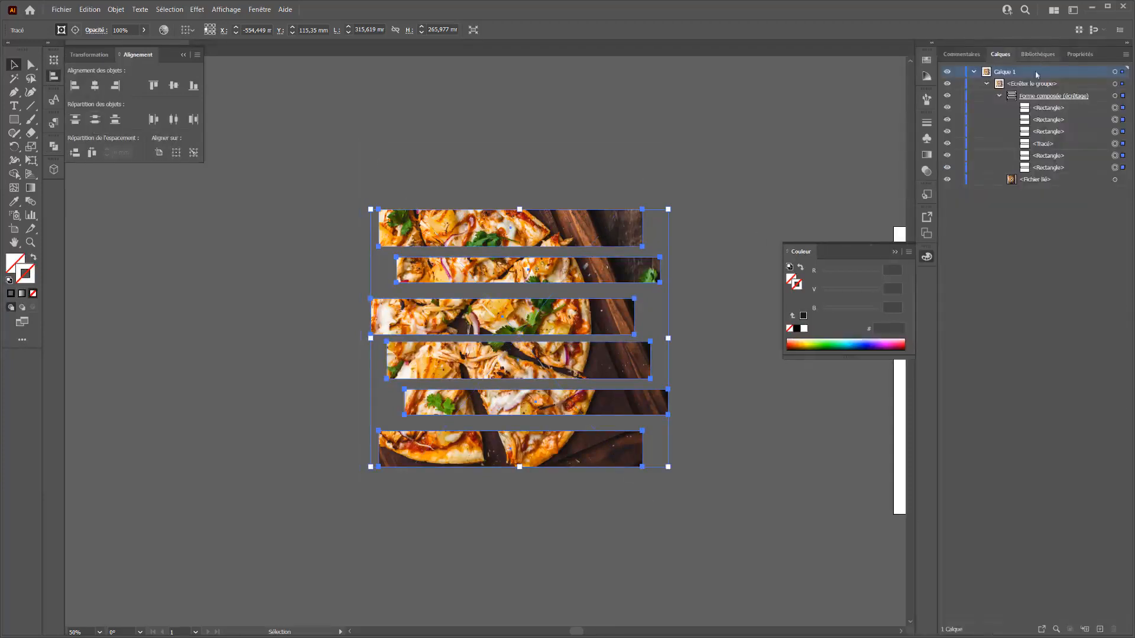
Expand the six-strip compound shape that masks the pizza photo with the Pathfinder's Expand command.
right_click(507, 272)
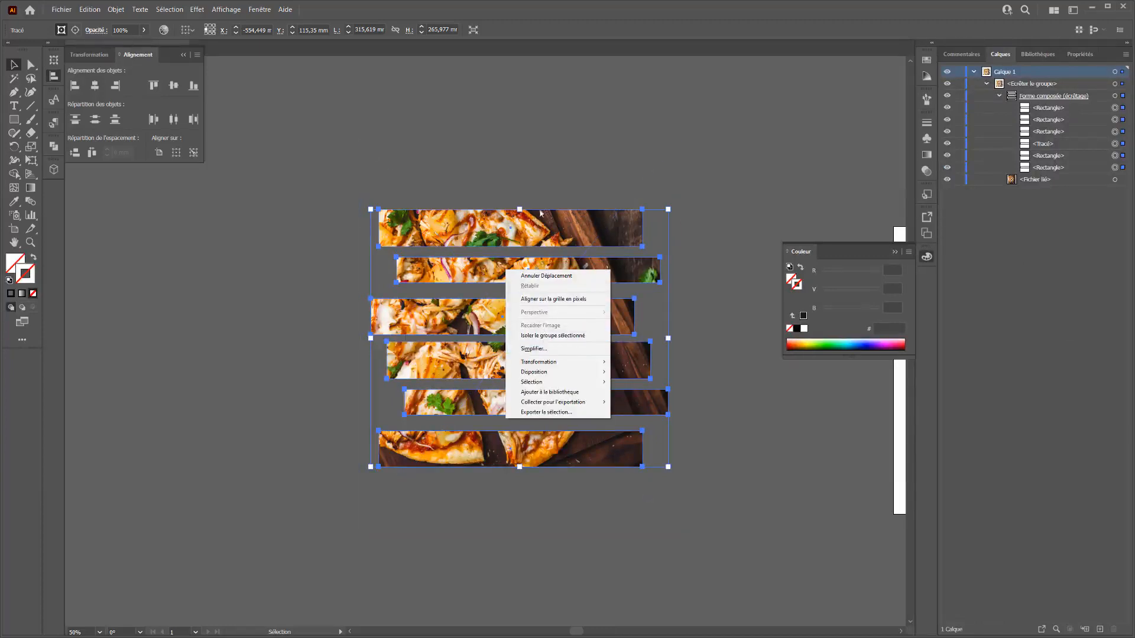
click(53, 150)
click(55, 148)
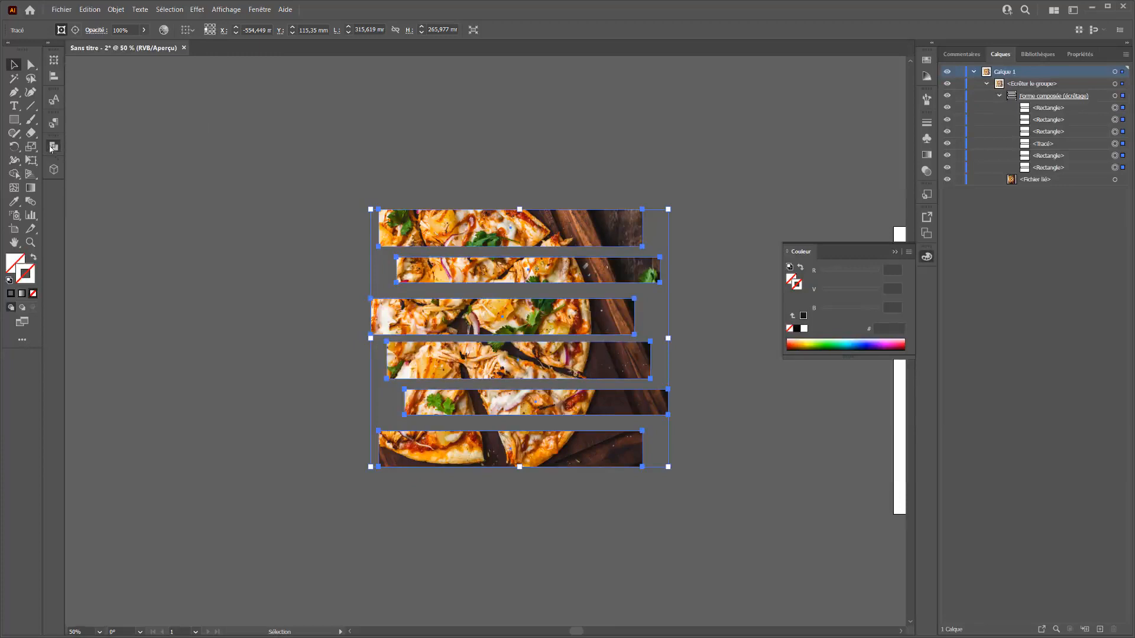
click(56, 148)
click(181, 173)
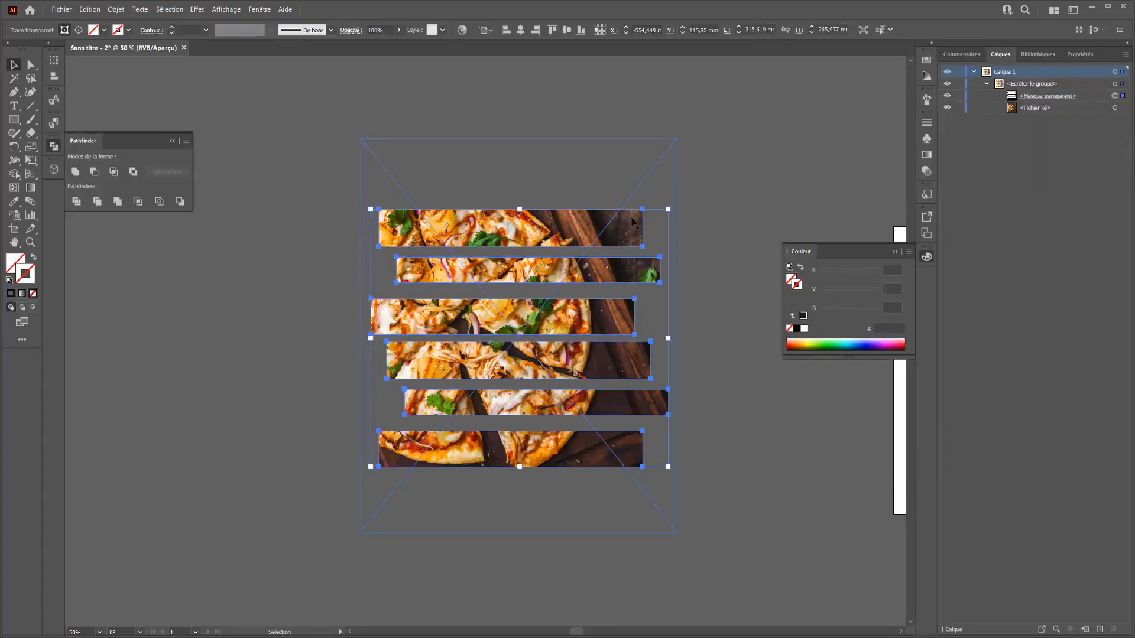
Check the options of the mask's compound path without changing them, and release it into separate paths.
click(1031, 98)
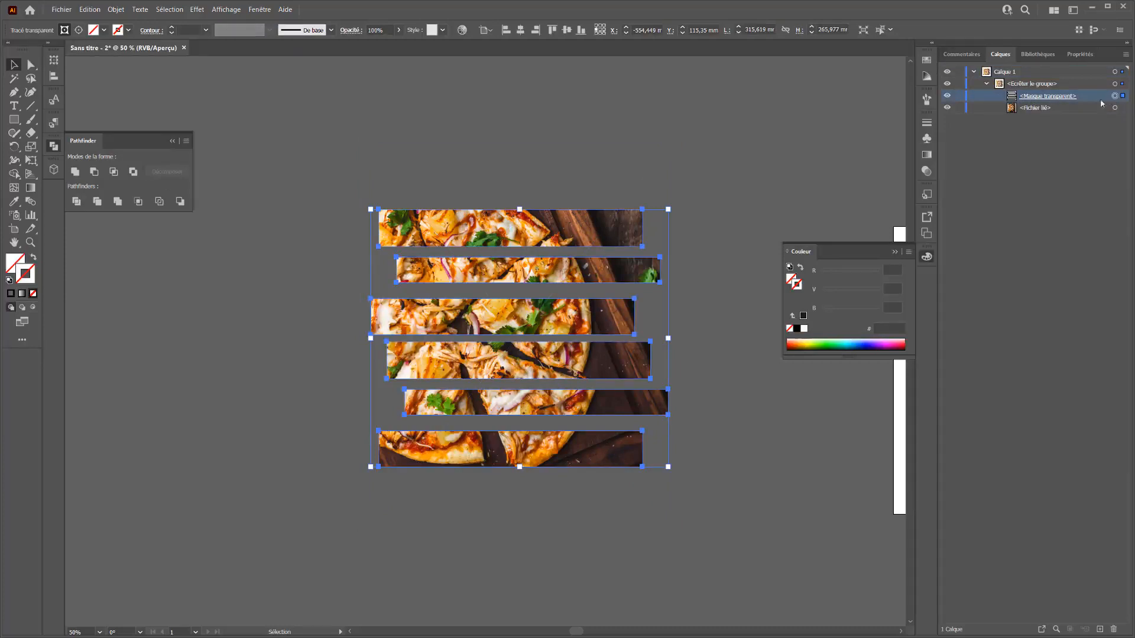
double_click(1012, 100)
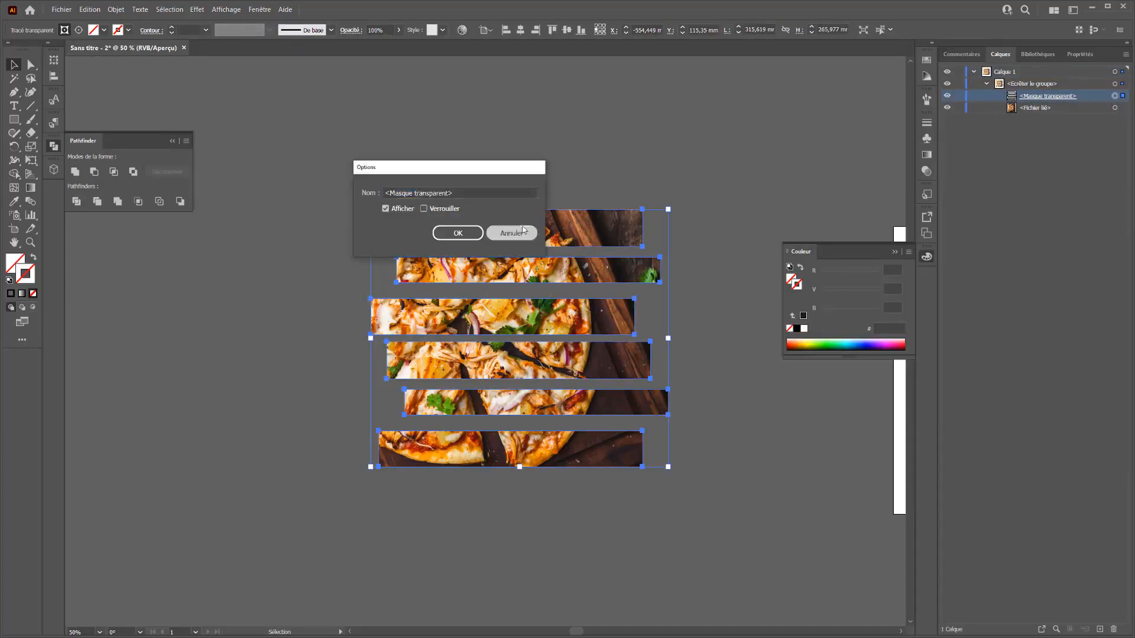
click(511, 231)
right_click(611, 302)
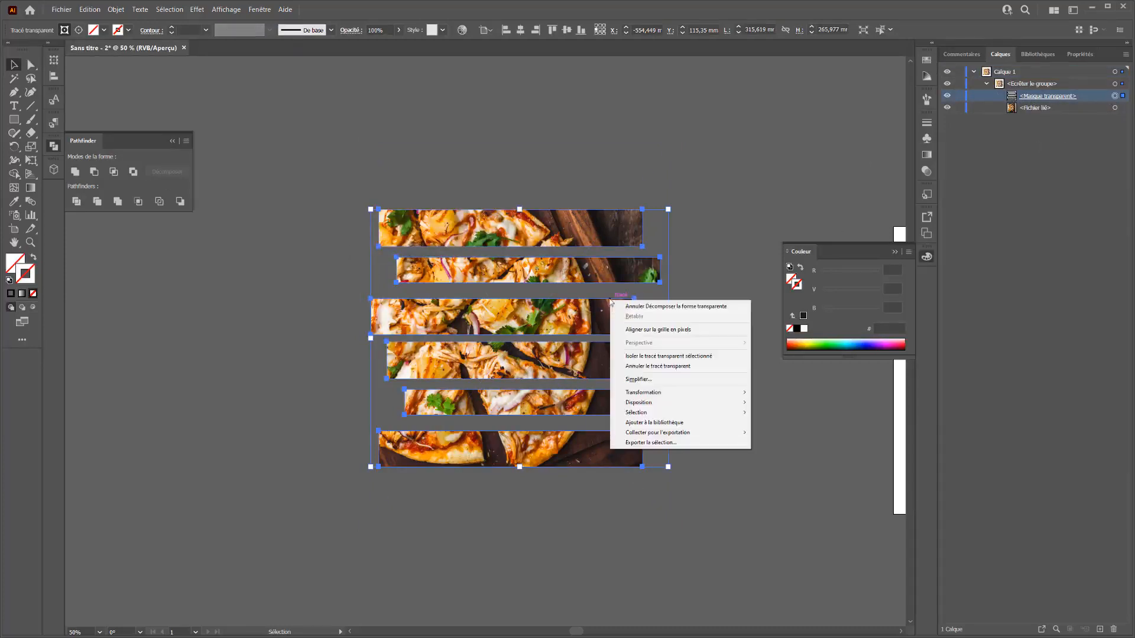
click(627, 366)
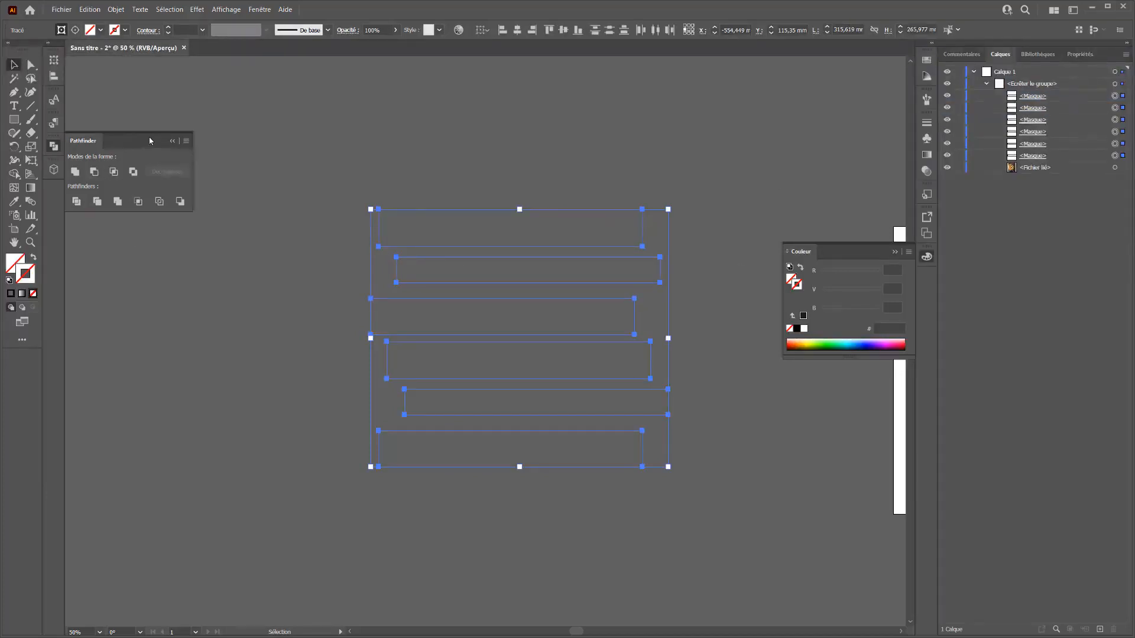
Undo the edits back to the six unmasked white rectangles lying over the full pizza photo.
key(ctrl+z)
key(ctrl+z)
key(ctrl+z)
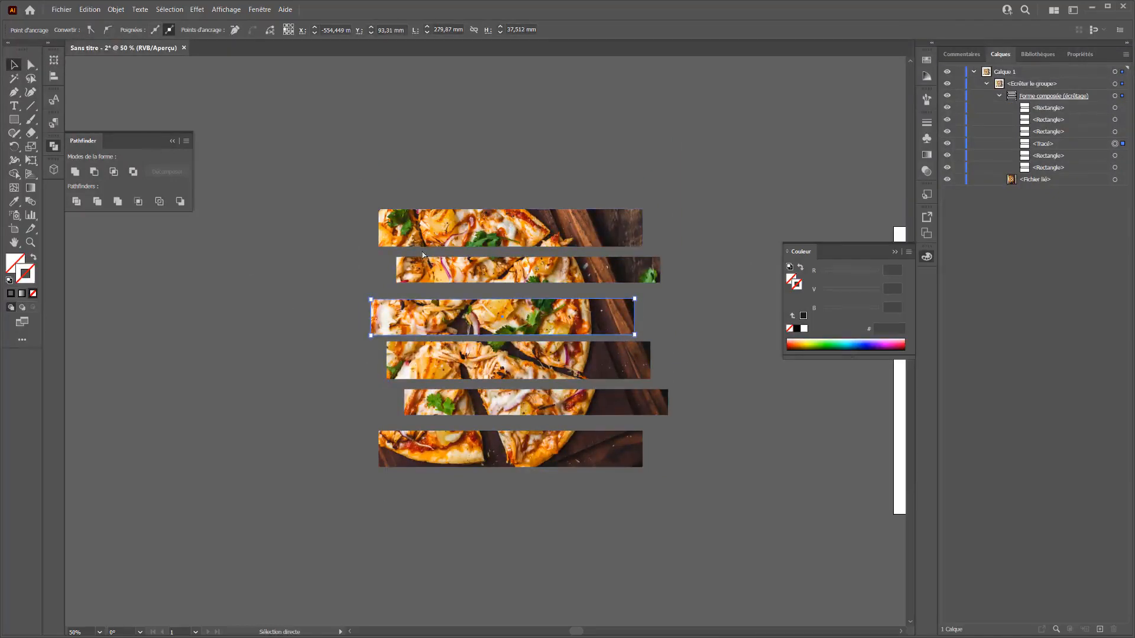
key(ctrl+z)
key(ctrl+z)
key(ctrl+z)
key(ctrl+z)
key(ctrl+z)
key(ctrl+z)
key(ctrl+z)
key(ctrl+z)
key(ctrl+z)
key(ctrl+z)
key(ctrl+z)
key(ctrl+z)
key(ctrl+z)
key(ctrl+z)
key(ctrl+z)
key(ctrl+z)
key(ctrl+z)
key(ctrl+z)
key(ctrl+z)
key(ctrl+z)
key(ctrl+z)
key(ctrl+z)
key(ctrl+z)
key(ctrl+z)
key(ctrl+z)
key(ctrl+z)
key(ctrl+z)
key(ctrl+z)
key(ctrl+z)
key(ctrl+z)
key(ctrl+z)
key(ctrl+z)
key(ctrl+z)
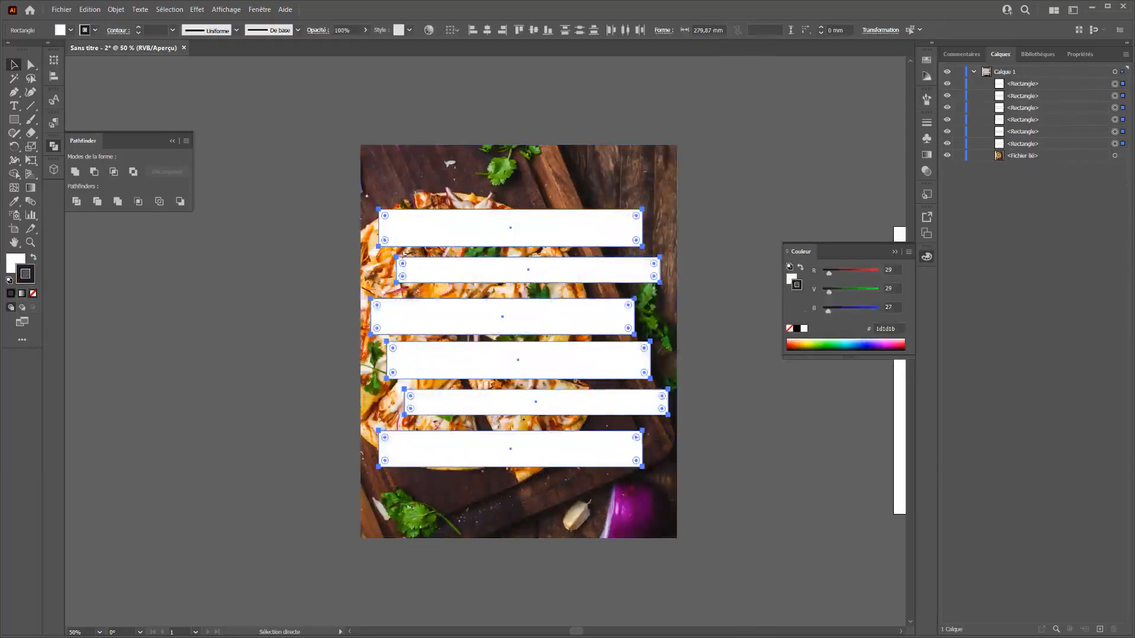
Remove the fill of the six rectangles and make their stroke red by raising the red value to 255.
key(v)
click(16, 264)
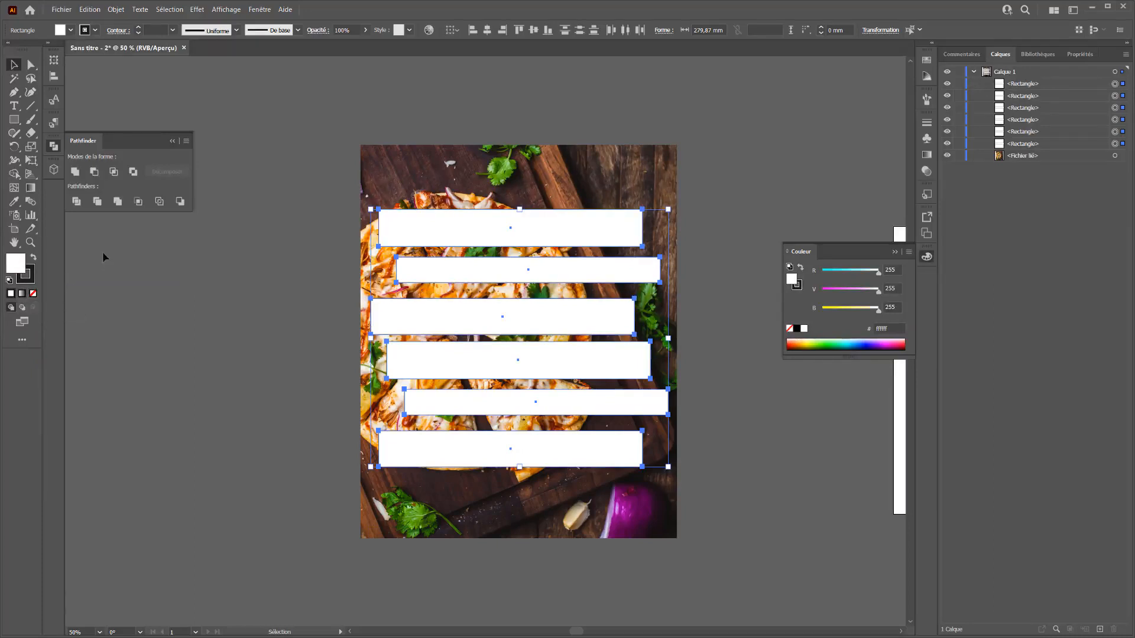
click(33, 293)
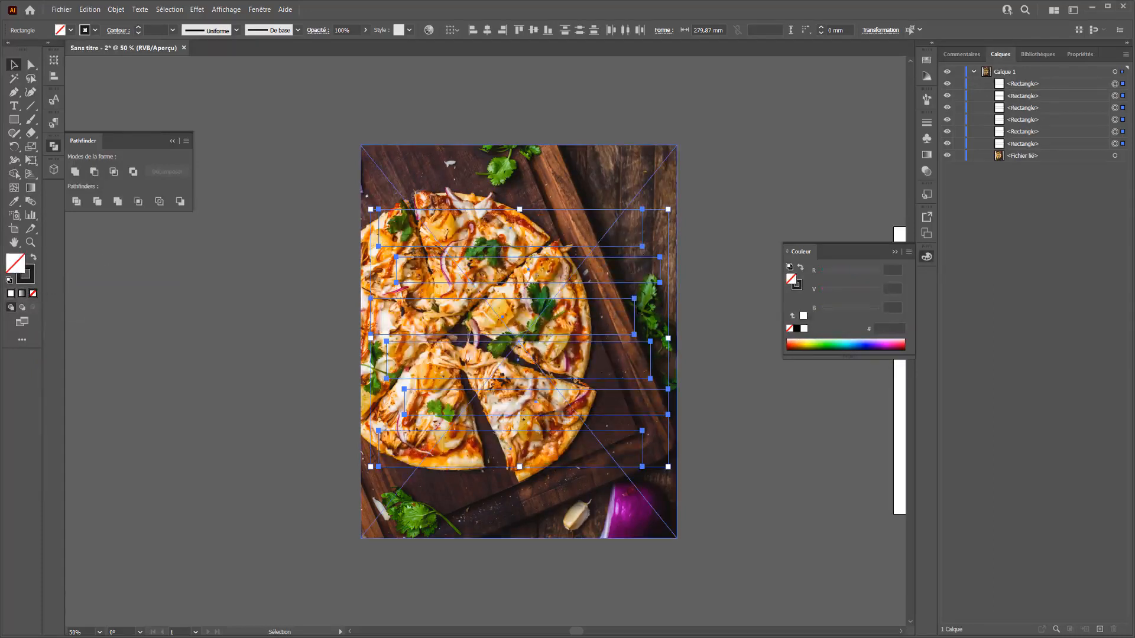
click(32, 285)
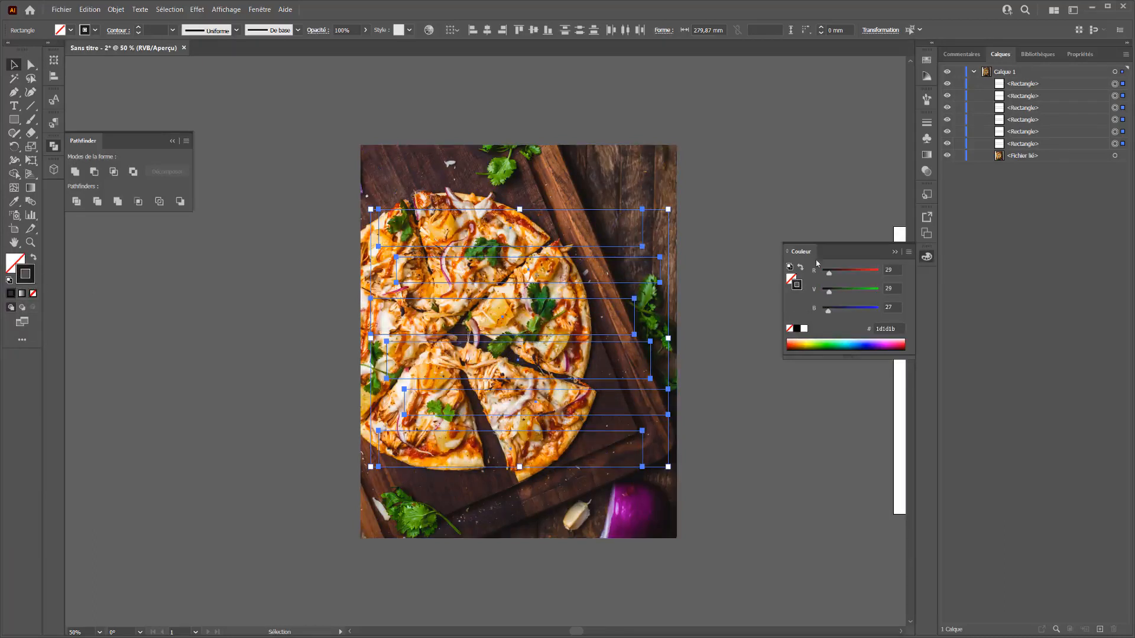
drag(873, 272, 881, 272)
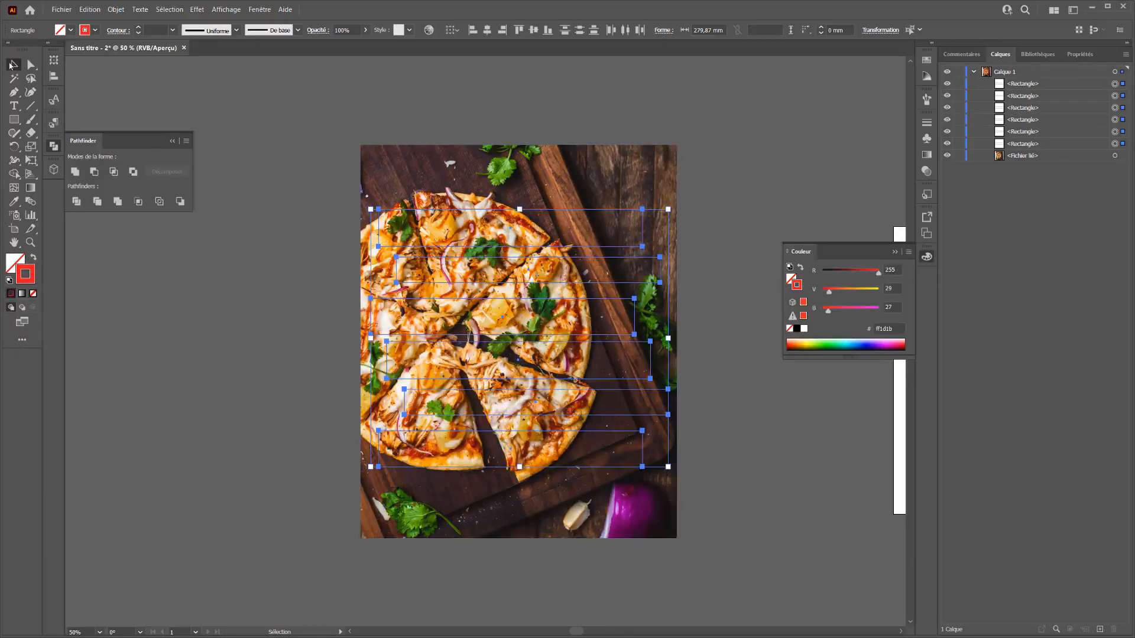
Reselect the six rectangles, increase their stroke weight to 3 pt, and deselect them.
click(234, 91)
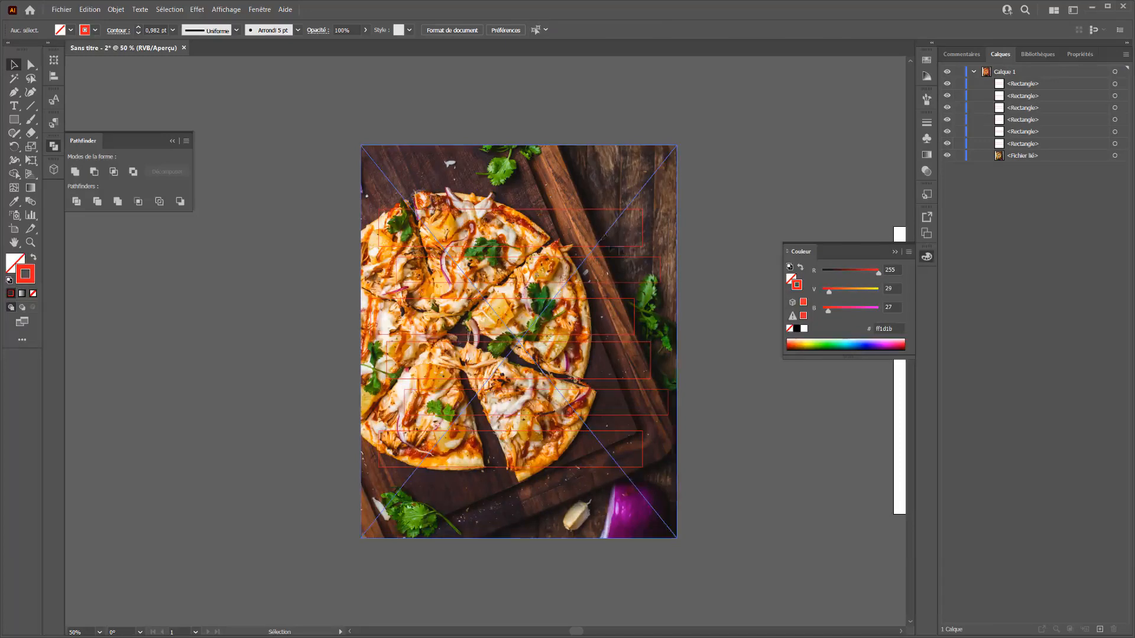
drag(655, 203, 307, 500)
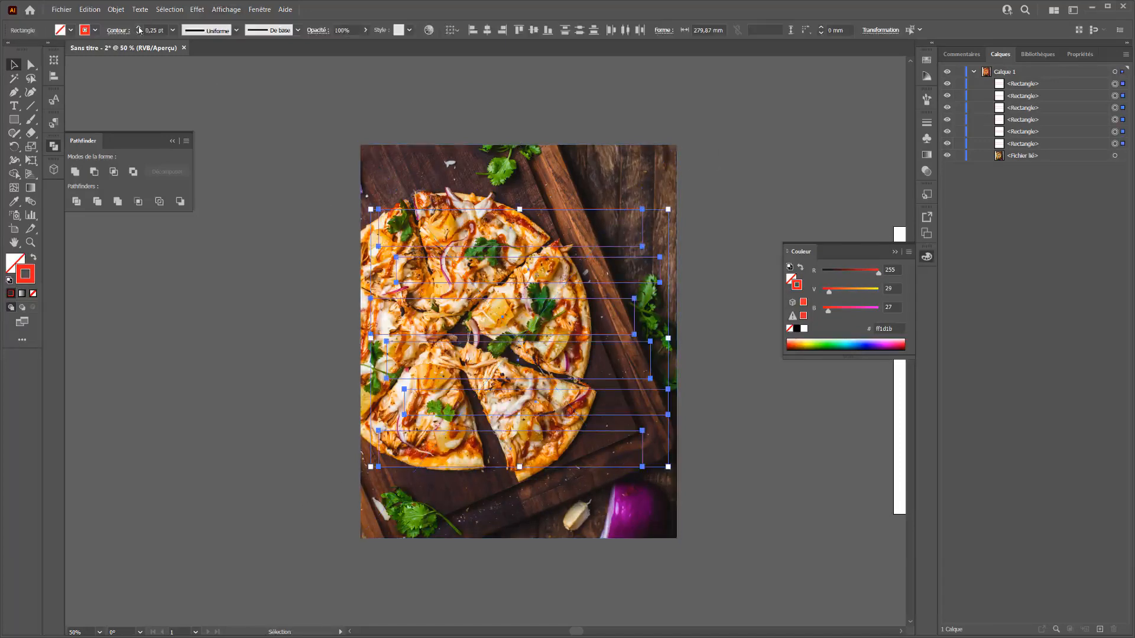
click(138, 28)
click(138, 28)
click(236, 98)
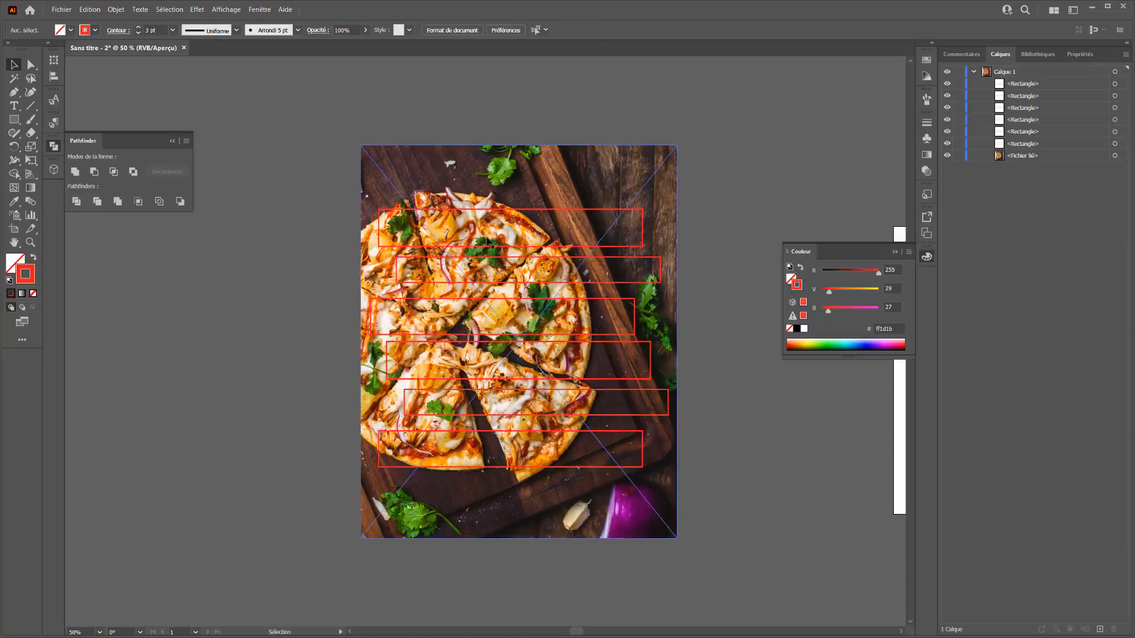
Select the six red rectangles without the photo and distribute them evenly by their vertical centres.
drag(331, 190, 653, 455)
shift+click(657, 449)
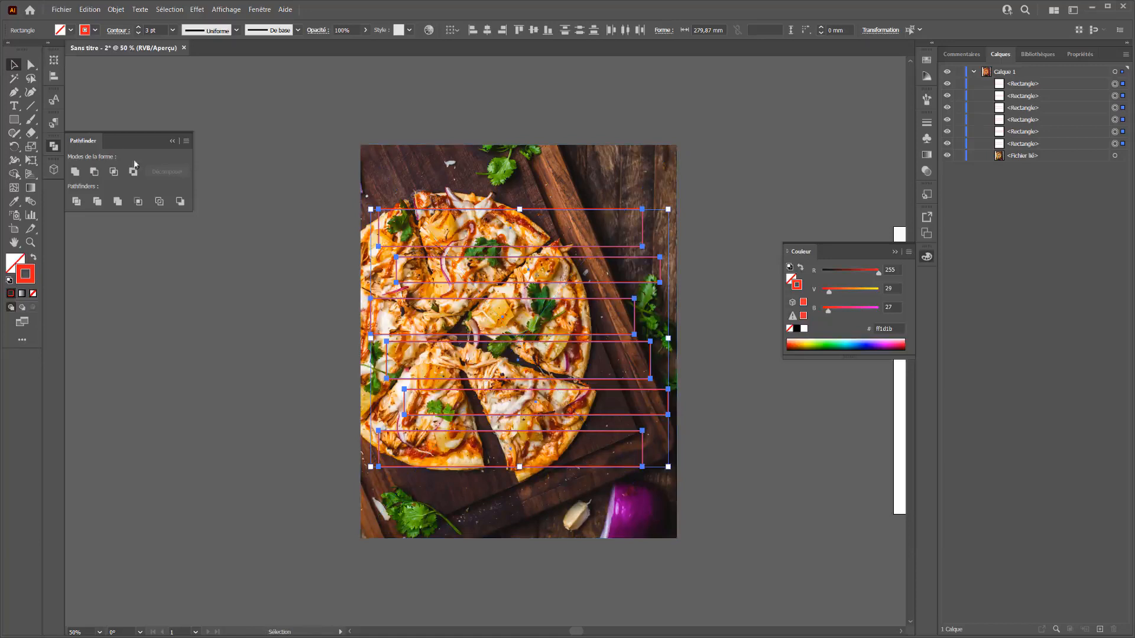
click(54, 75)
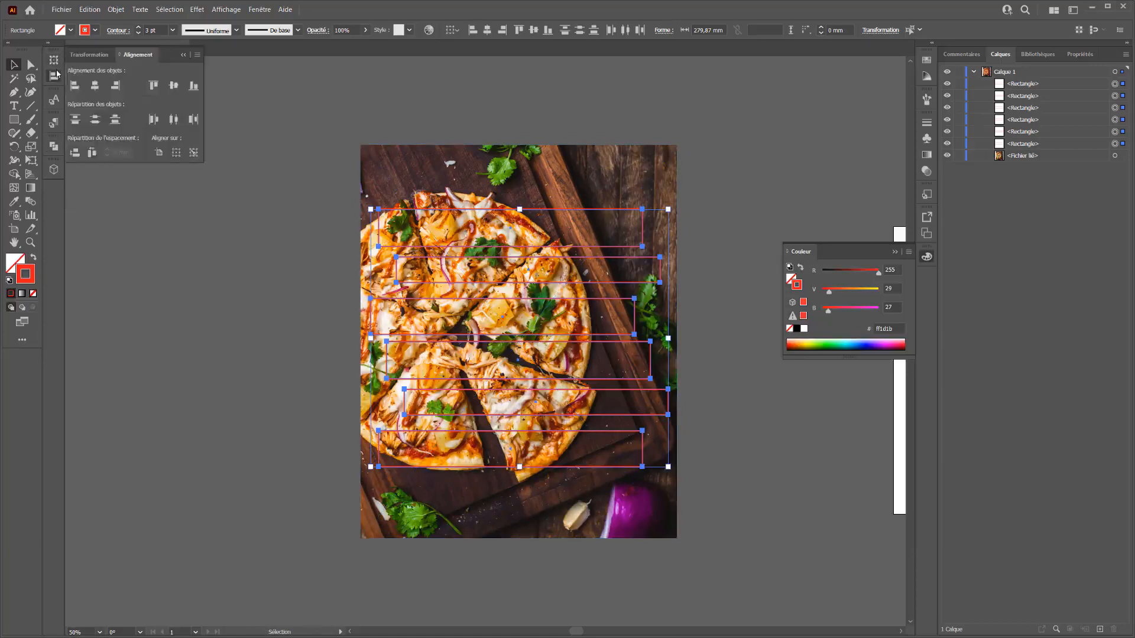
click(94, 120)
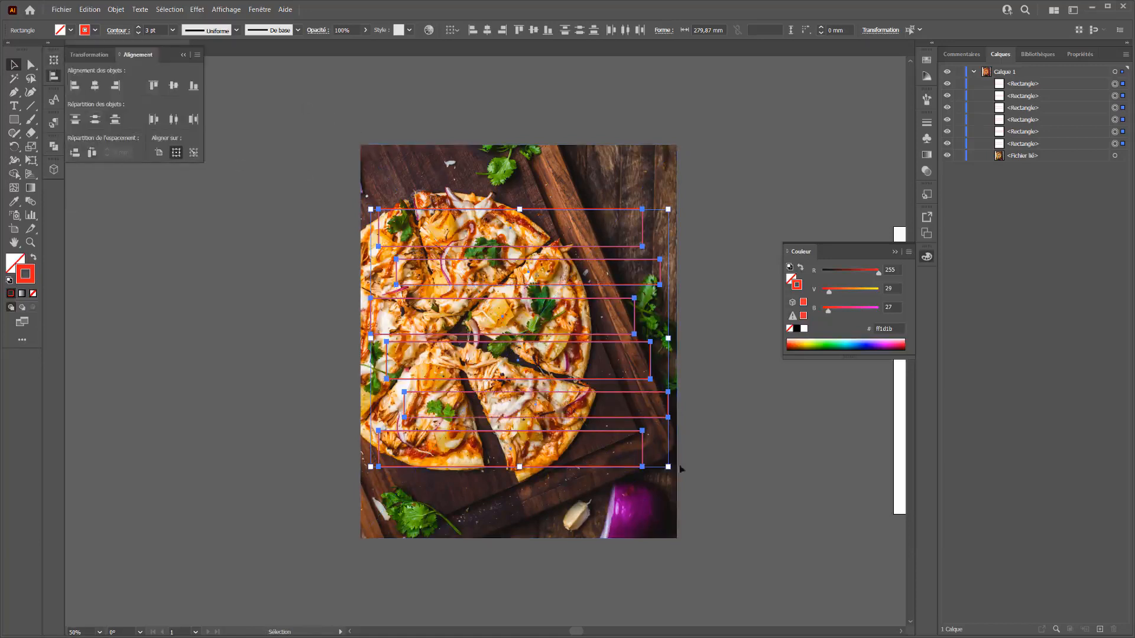
Reselect only the six rectangles and combine them into one live compound shape with the Unite shape mode.
scroll(807, 598, down, 1)
click(250, 204)
key(ctrl+a)
shift+click(467, 269)
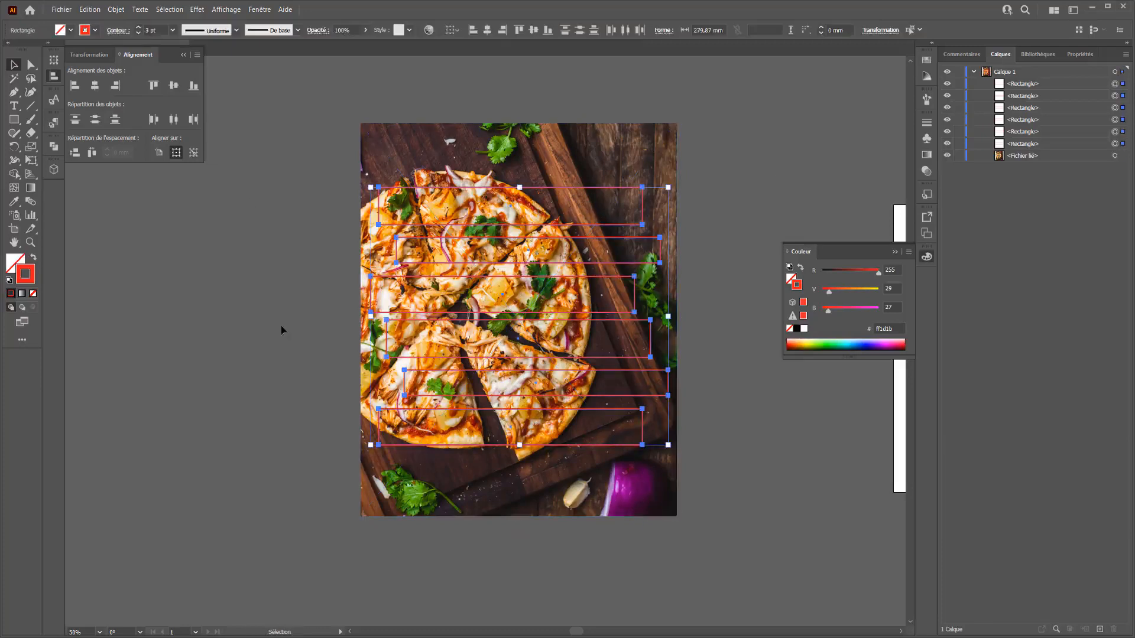
click(54, 123)
click(53, 146)
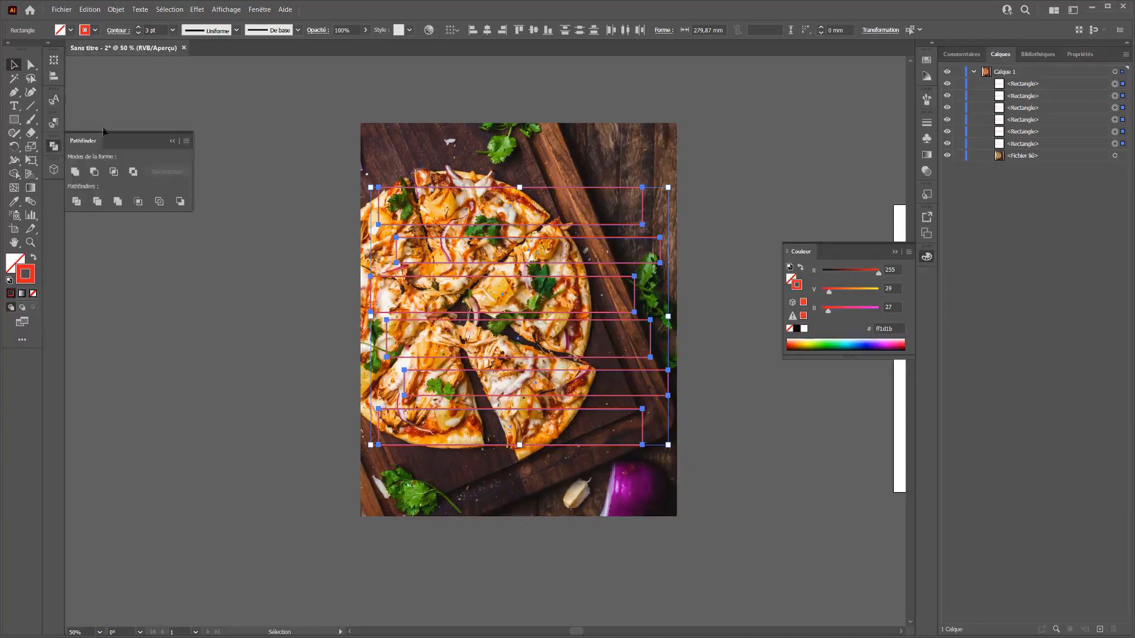
alt+click(75, 172)
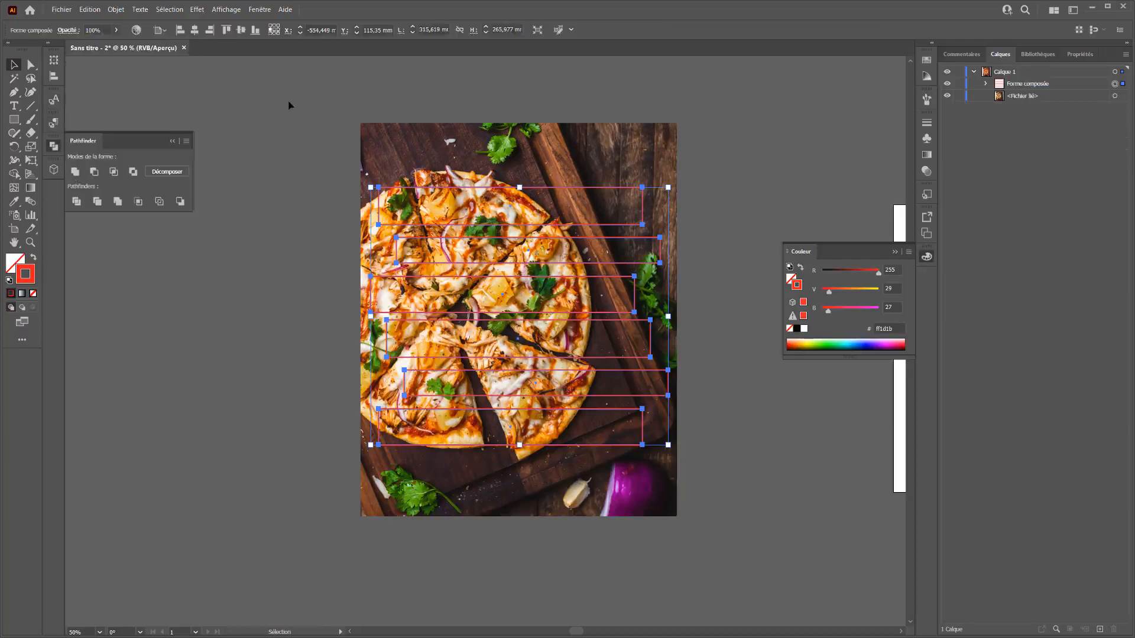
Create a clipping mask from the six-strip compound shape over the pizza photo, and deselect the result.
right_click(480, 317)
click(508, 400)
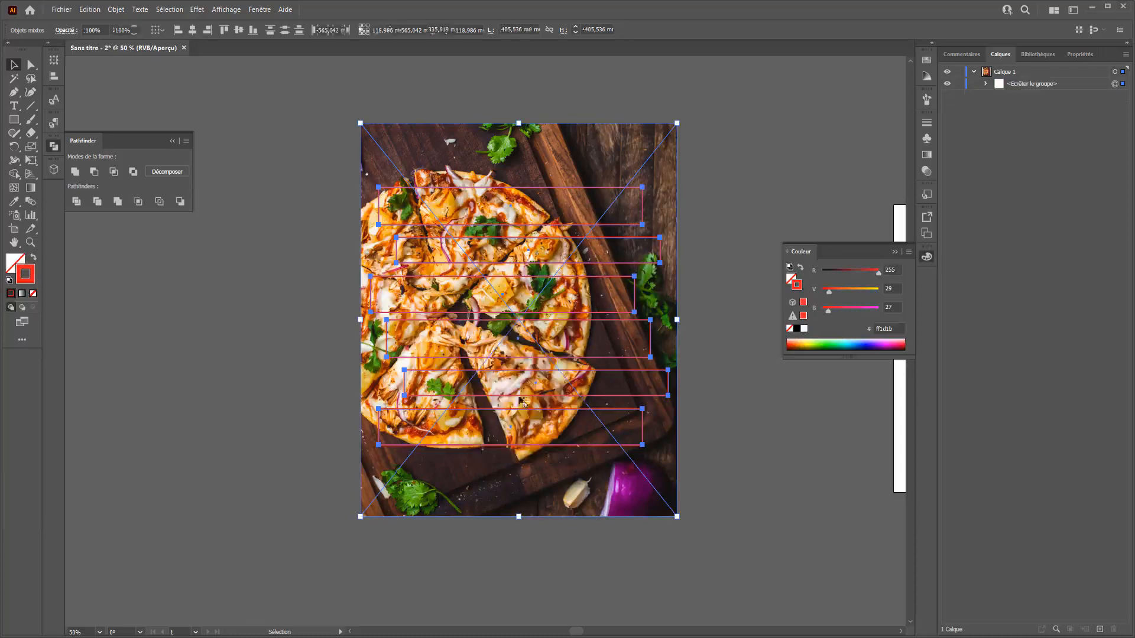
click(264, 328)
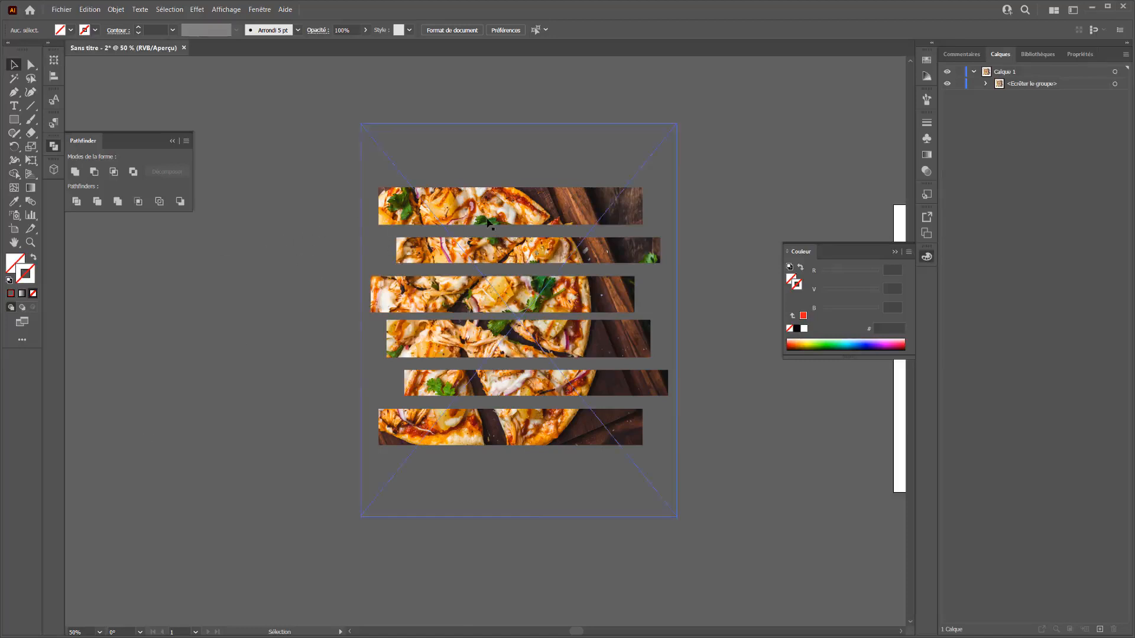
Delete the clipped pizza group from the canvas.
click(466, 293)
key(Delete)
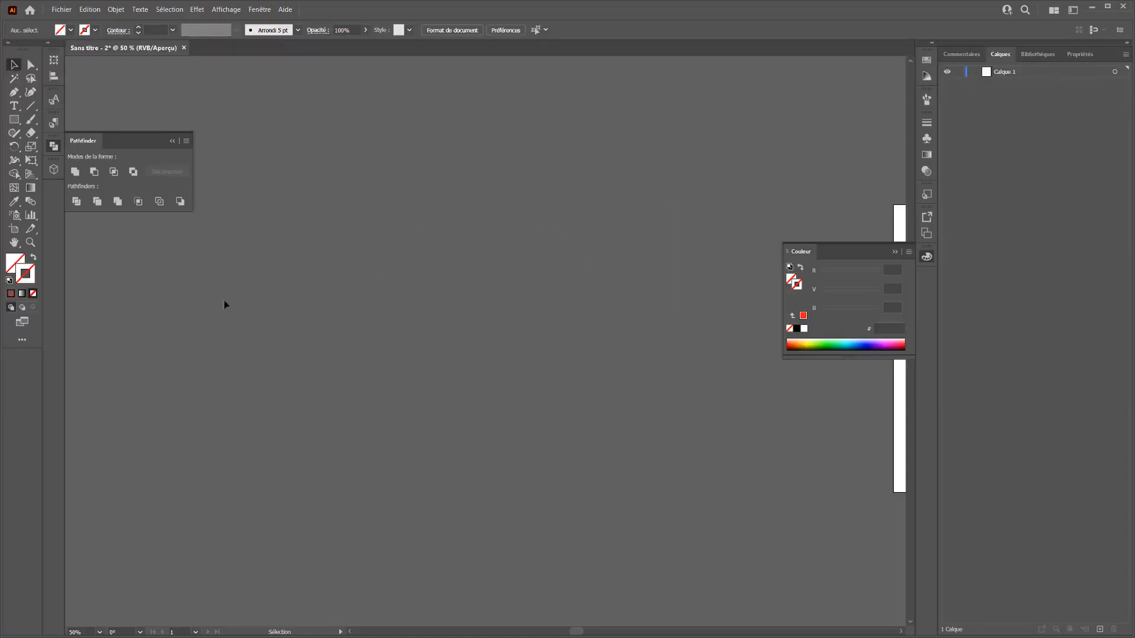